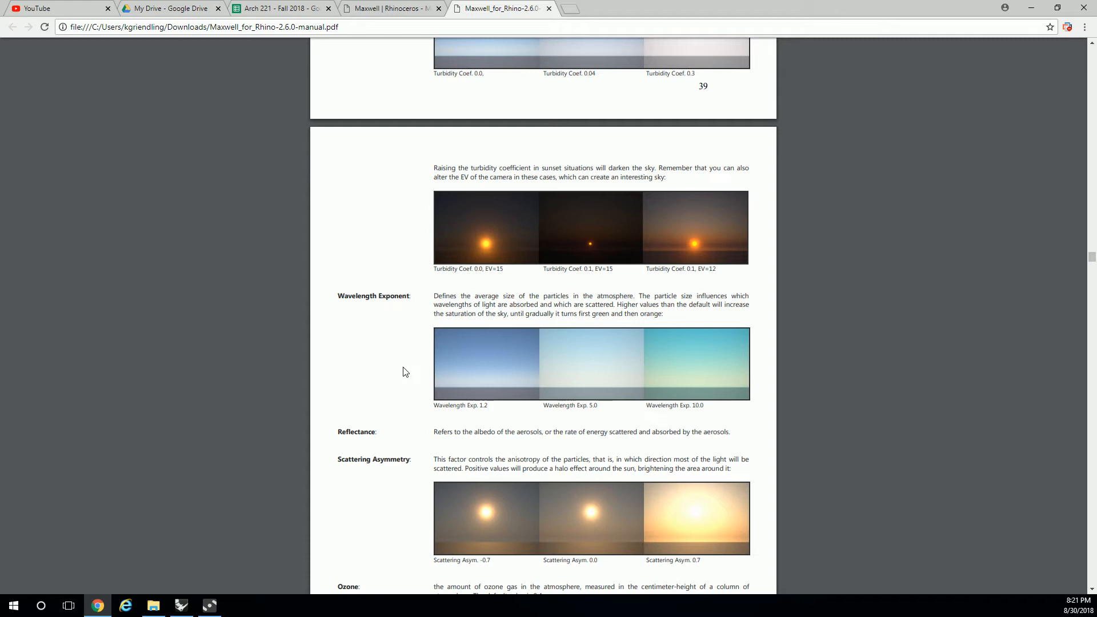
- Switch to Rhinoceros, show the Maxwell Environment settings and reframe the Perspective view to look at both boxes from a higher viewpoint
left_click(1031, 8)
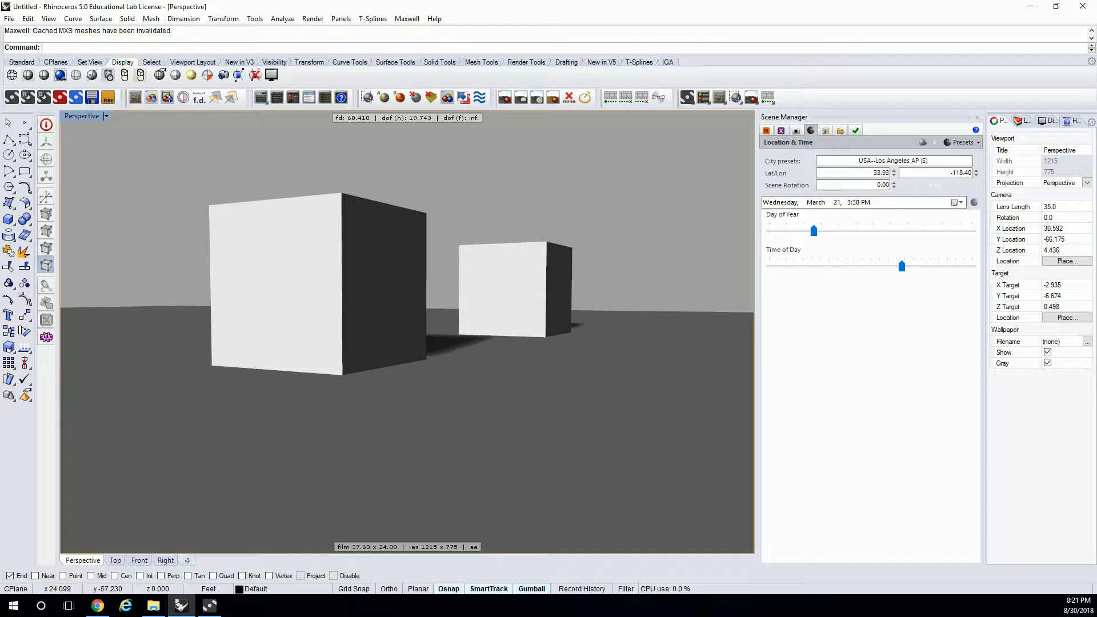
left_click(827, 131)
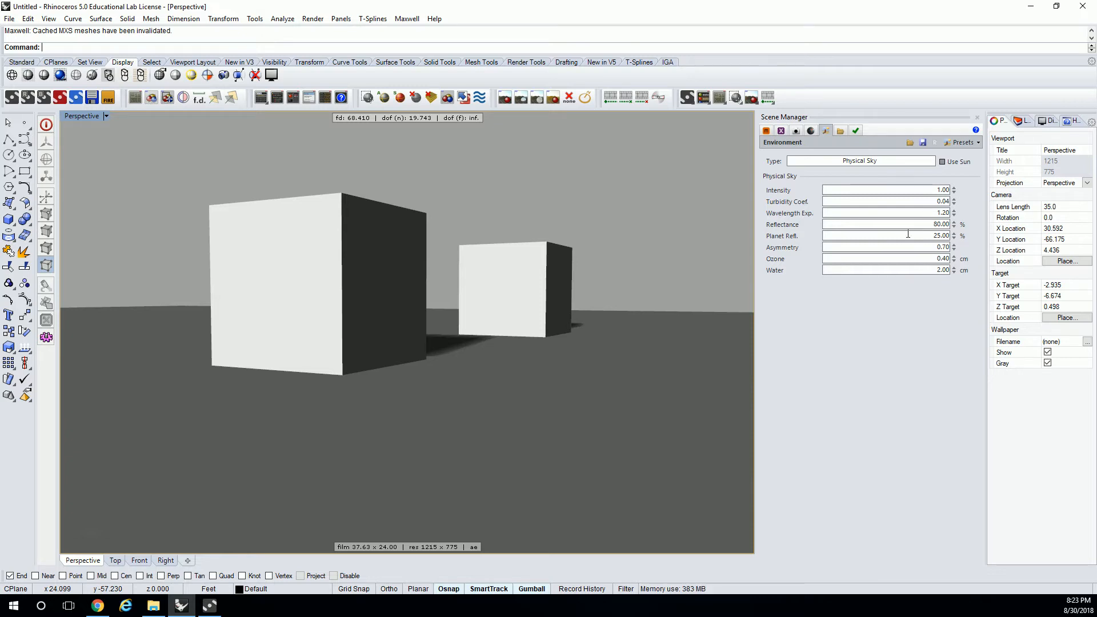
scroll(450, 199, "up", 2)
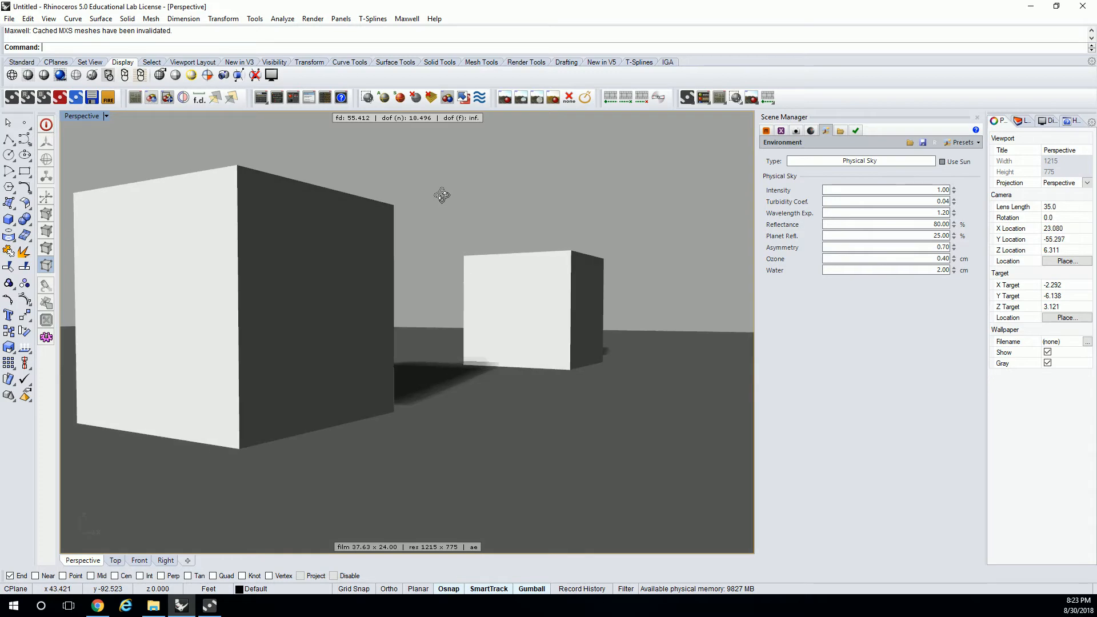
right_click_drag(441, 194, 506, 207)
scroll(491, 197, "down", 2)
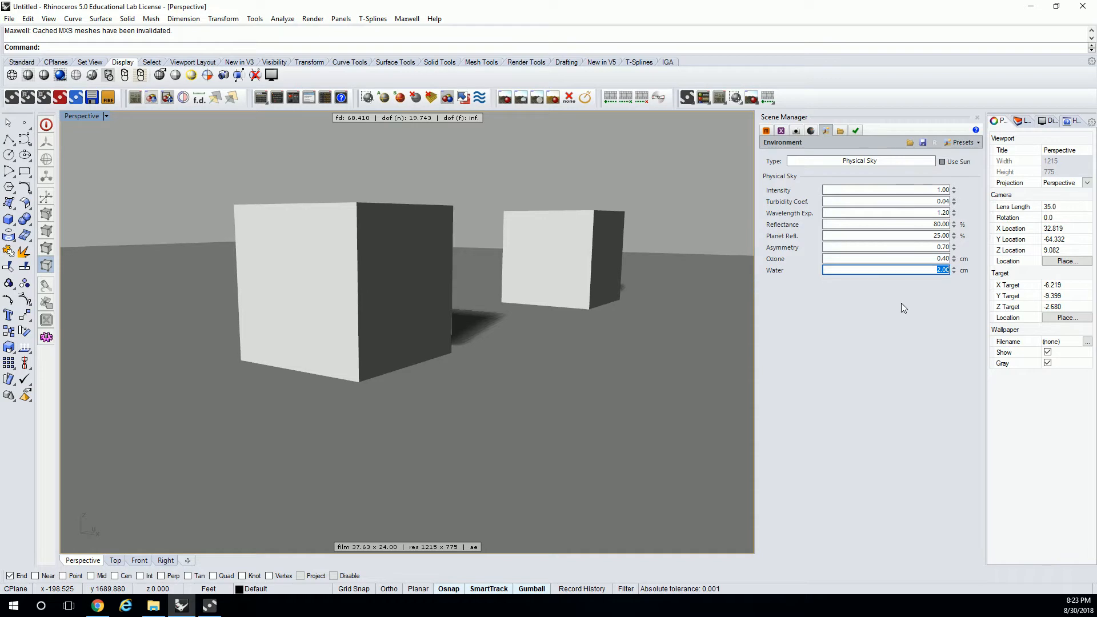
- Turn on the sun in the Location & Time settings and set the time of day to 3:14 PM
left_click(796, 131)
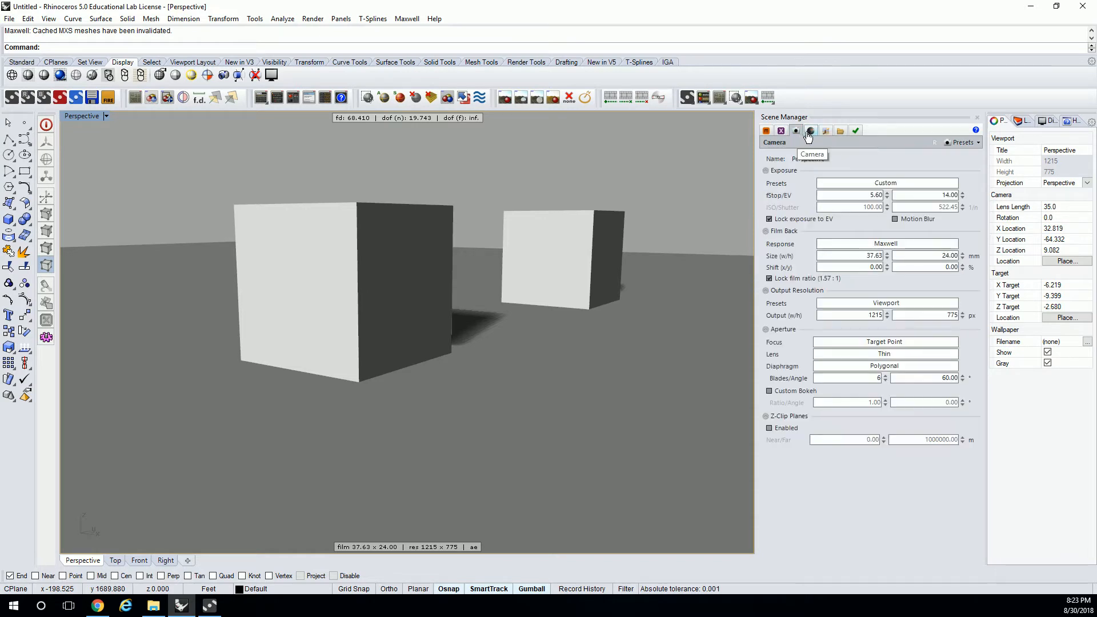
left_click(810, 130)
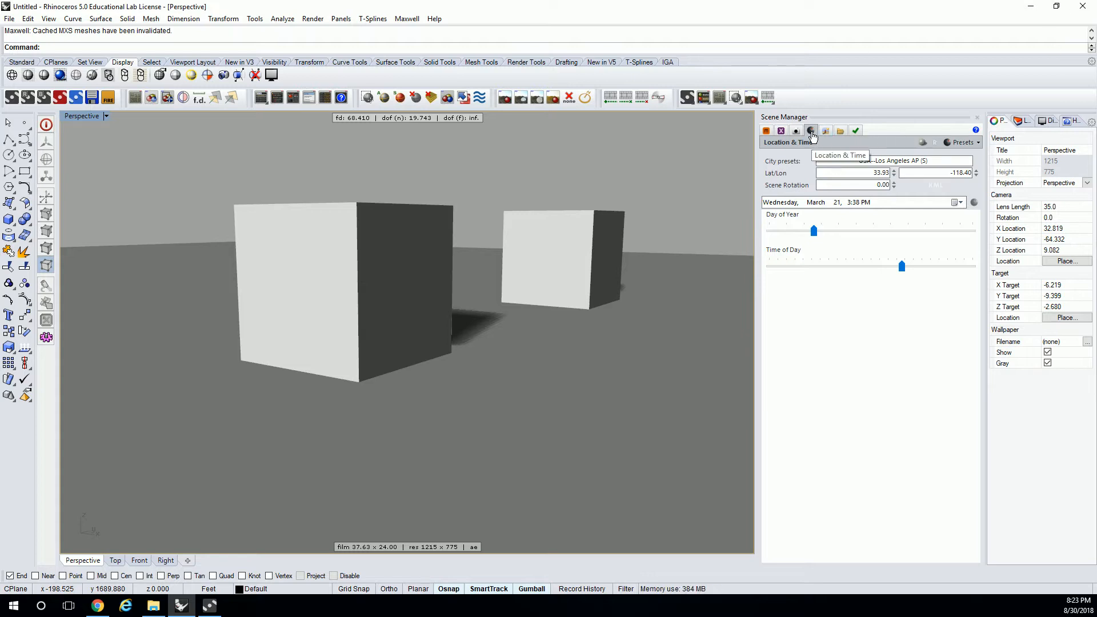
left_click(921, 143)
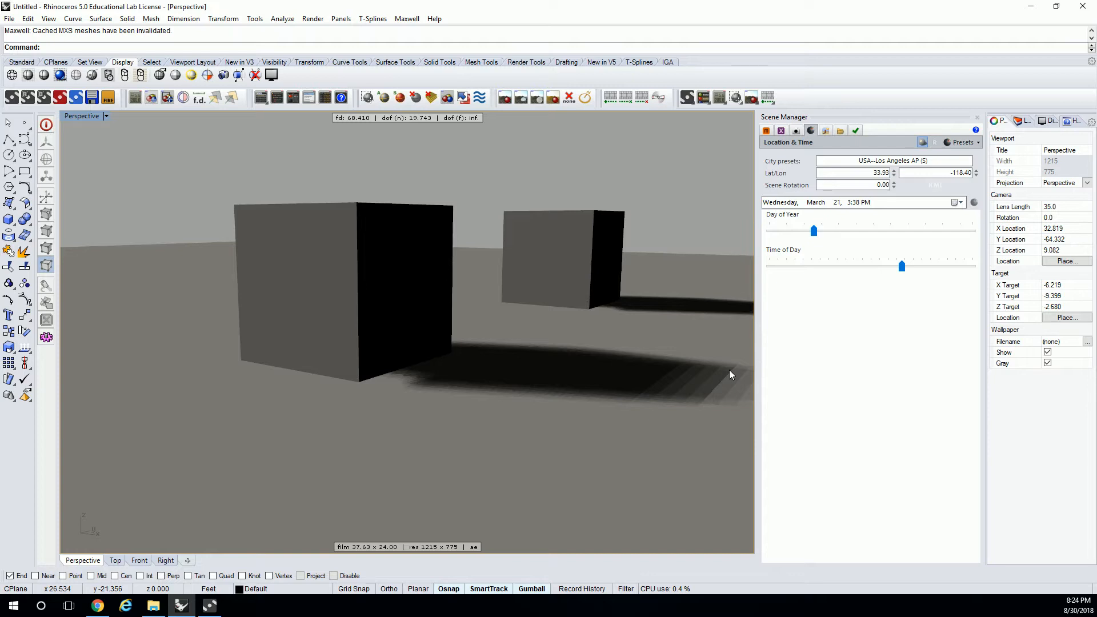
mouse_move(901, 266)
left_mouse_down()
mouse_move(835, 279)
mouse_move(913, 284)
mouse_move(896, 284)
mouse_move(899, 272)
left_mouse_up()
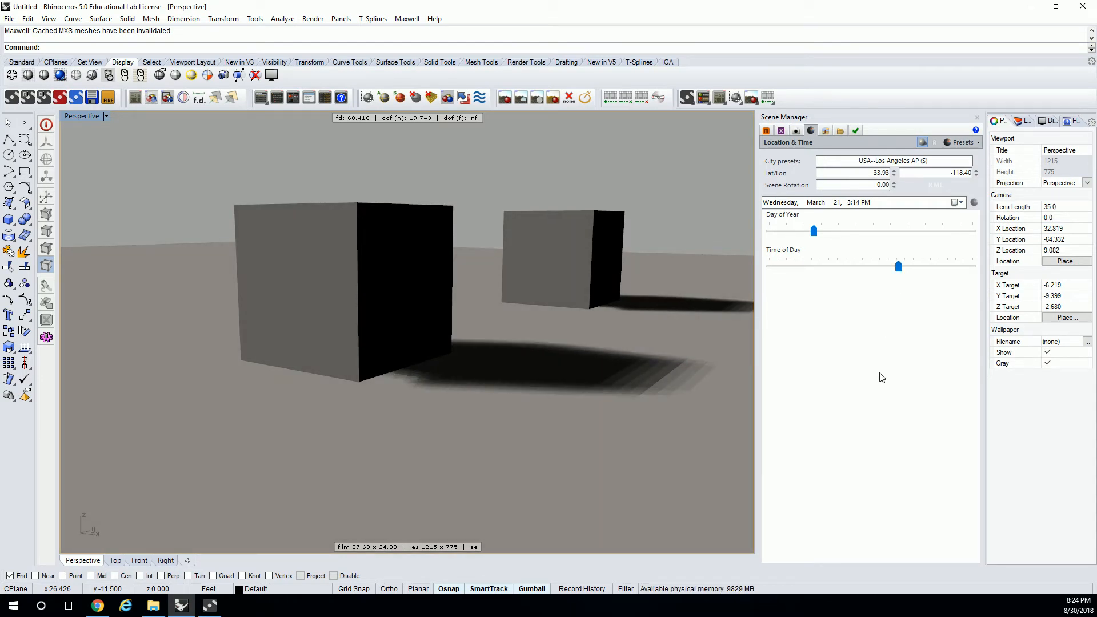
- Display the Environment settings, render the Perspective view in Maxwell overwriting the existing files, and move the render window out of the way
left_click(821, 133)
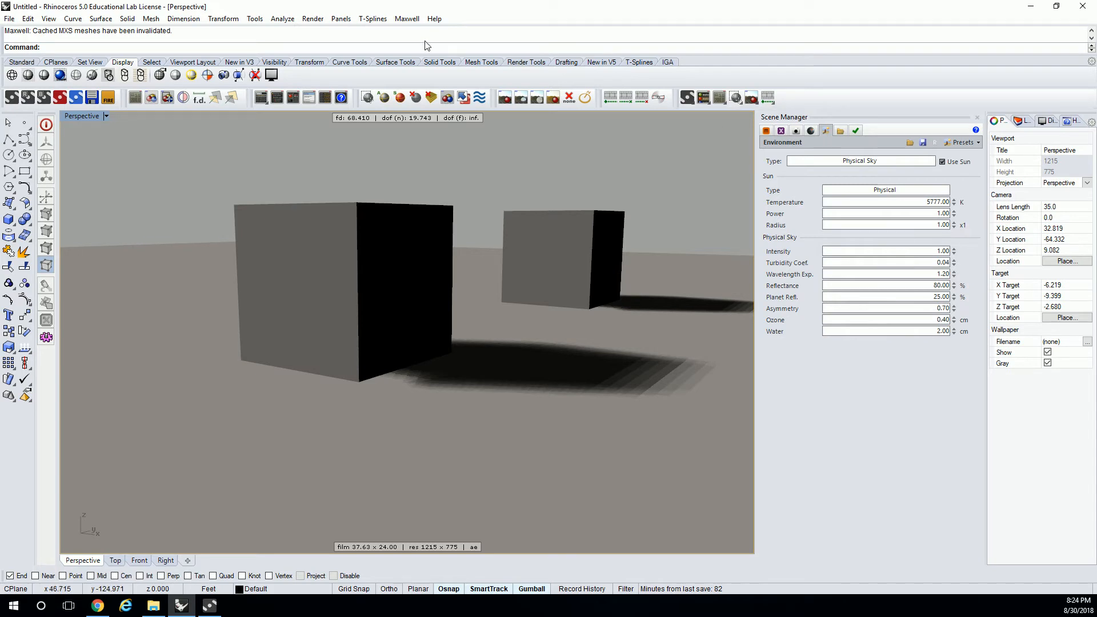
left_click(313, 19)
left_click(323, 42)
left_click(499, 346)
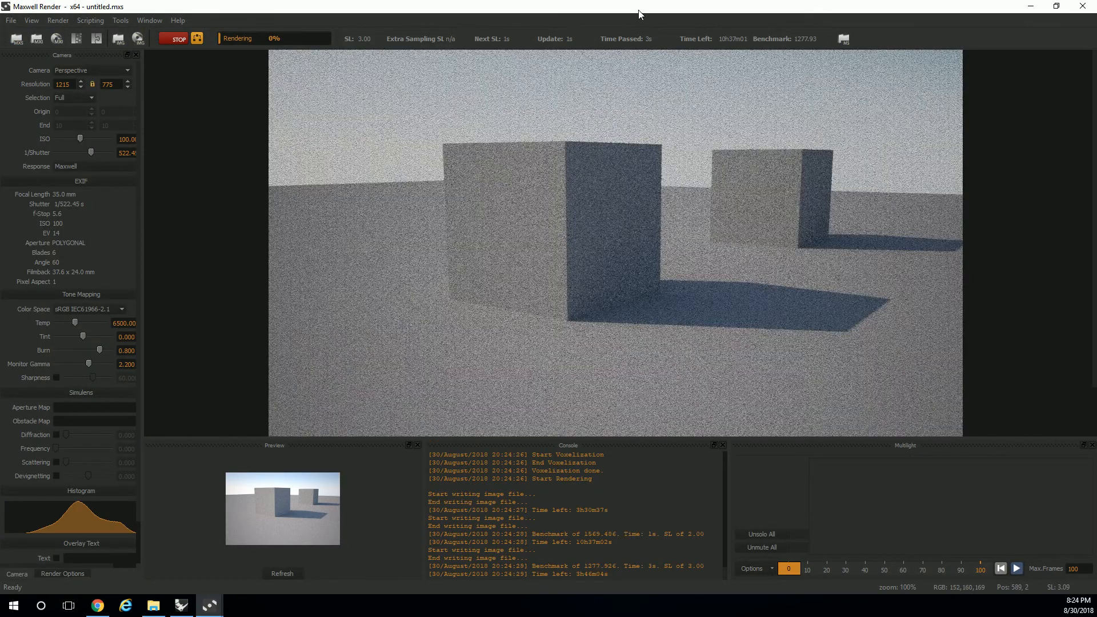
left_click_drag(996, 7, 1096, 94)
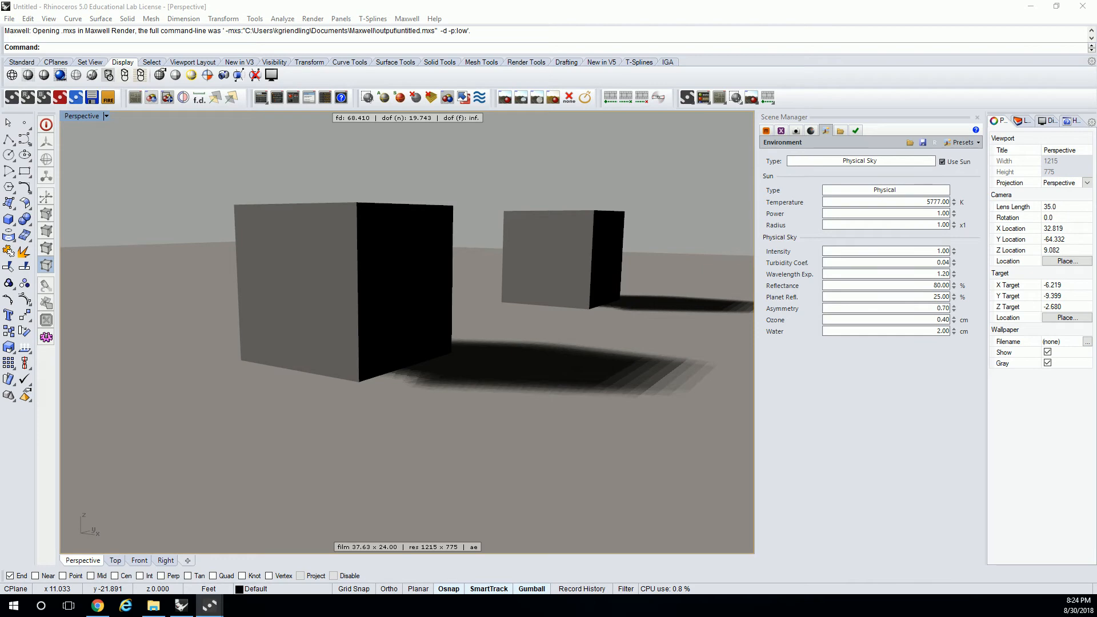
- Set the physical sky's intensity to 0.90 and its wavelength exponent to 1.1
left_click(937, 250)
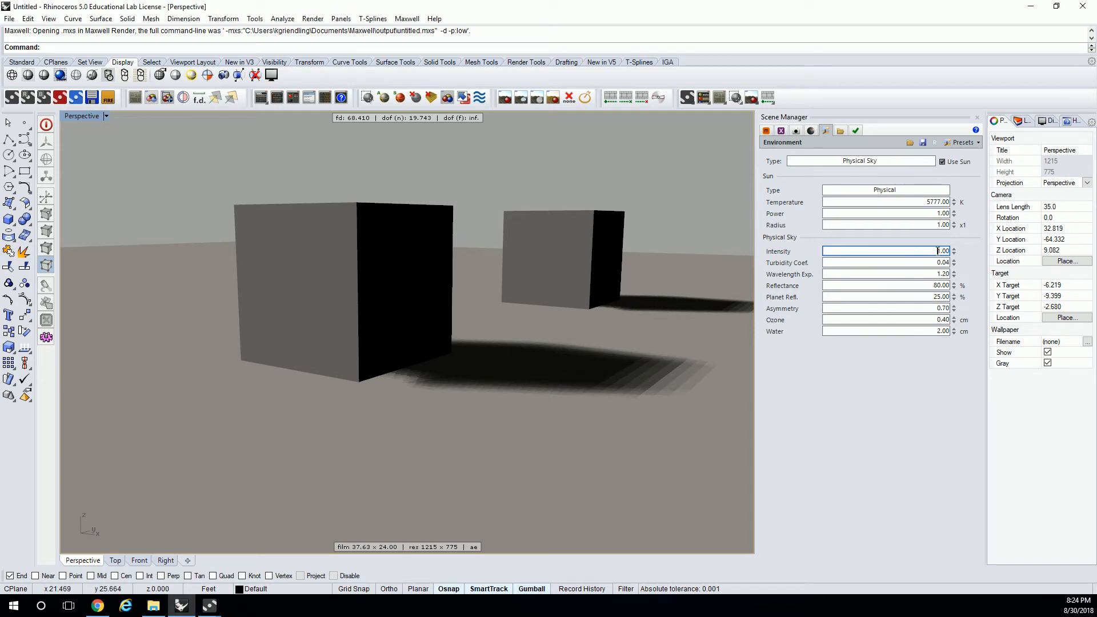
left_click_drag(929, 252, 959, 248)
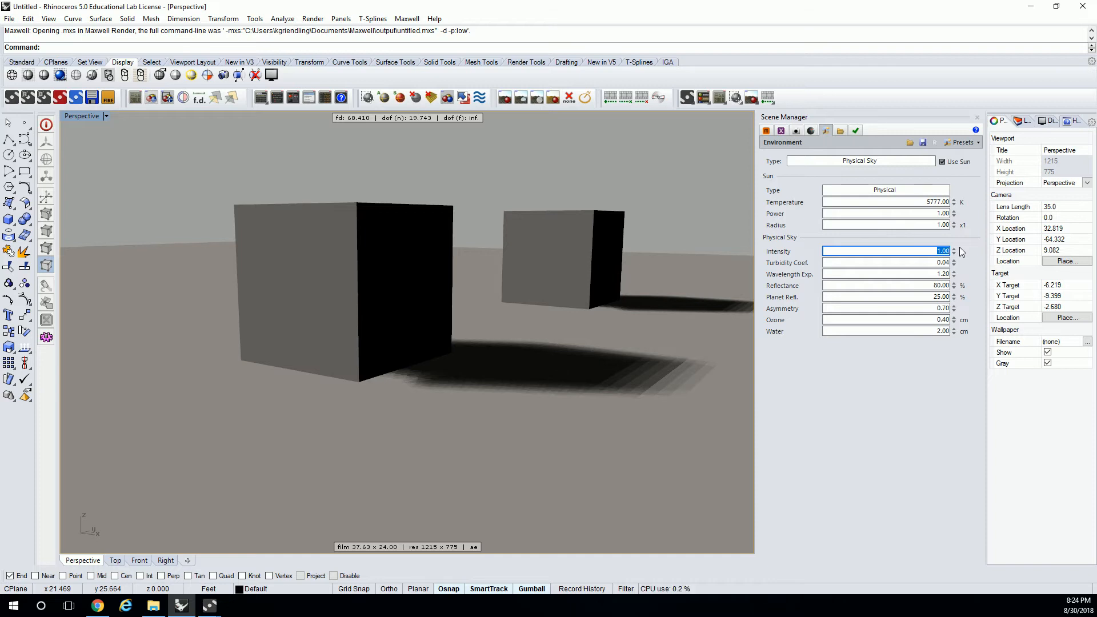
left_click(913, 262)
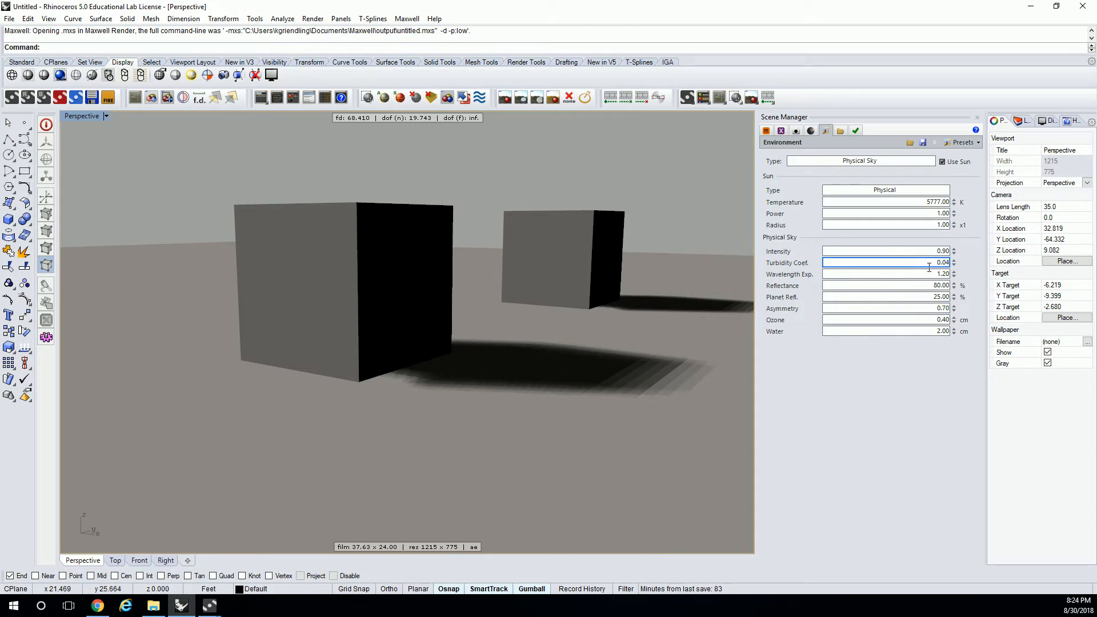
left_click_drag(931, 264, 949, 264)
left_click(947, 274)
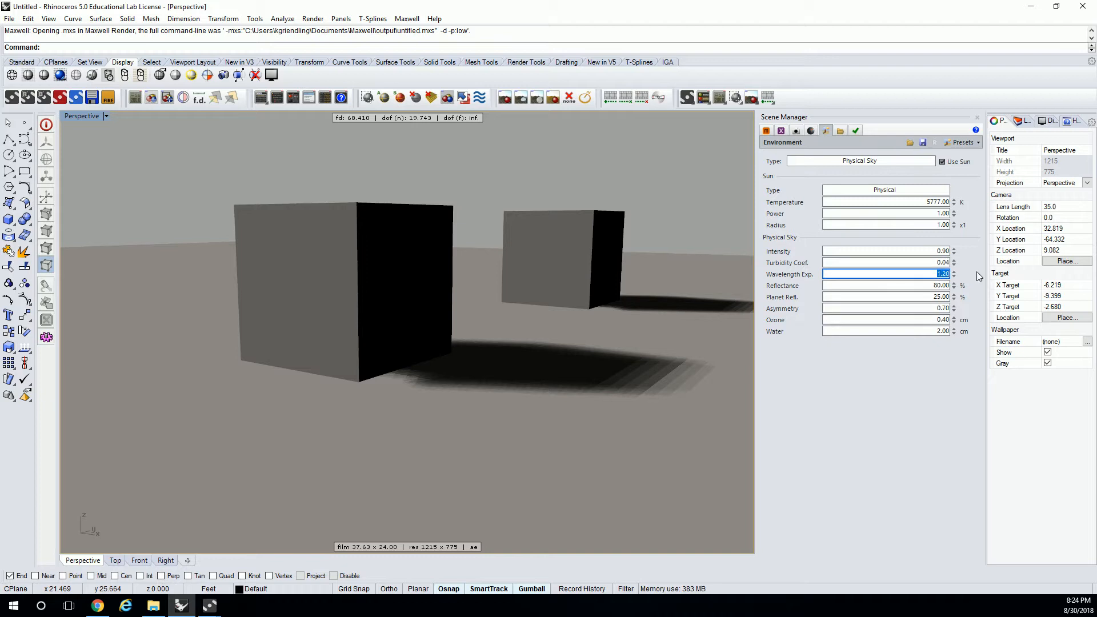
type("1.1")
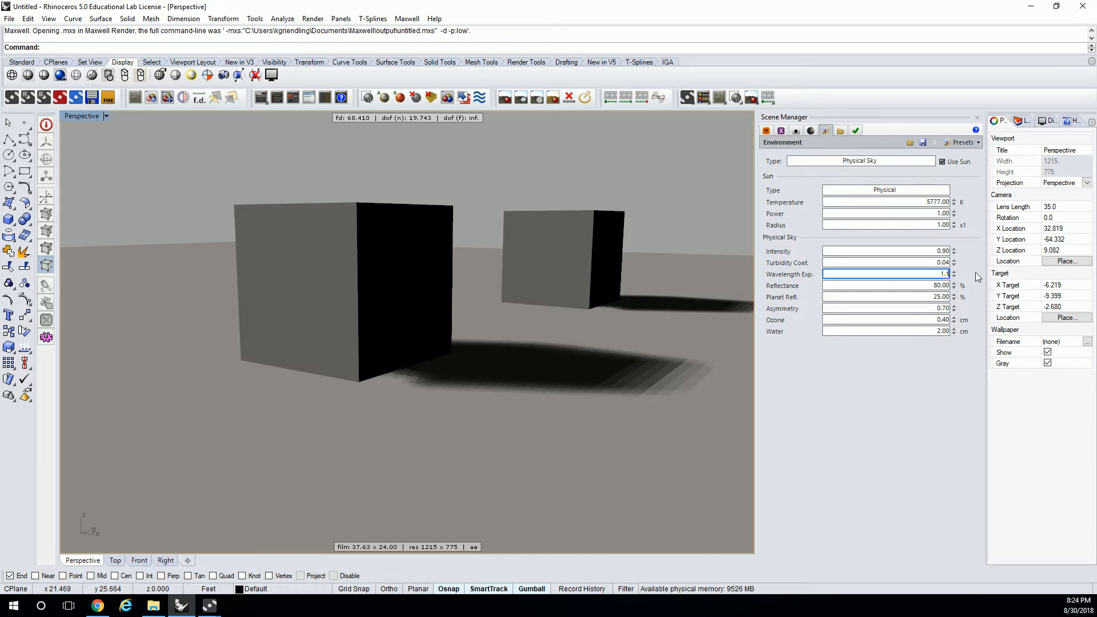
- Set the physical sky's planet reflectance to 22% and its asymmetry to 0
left_click(930, 286)
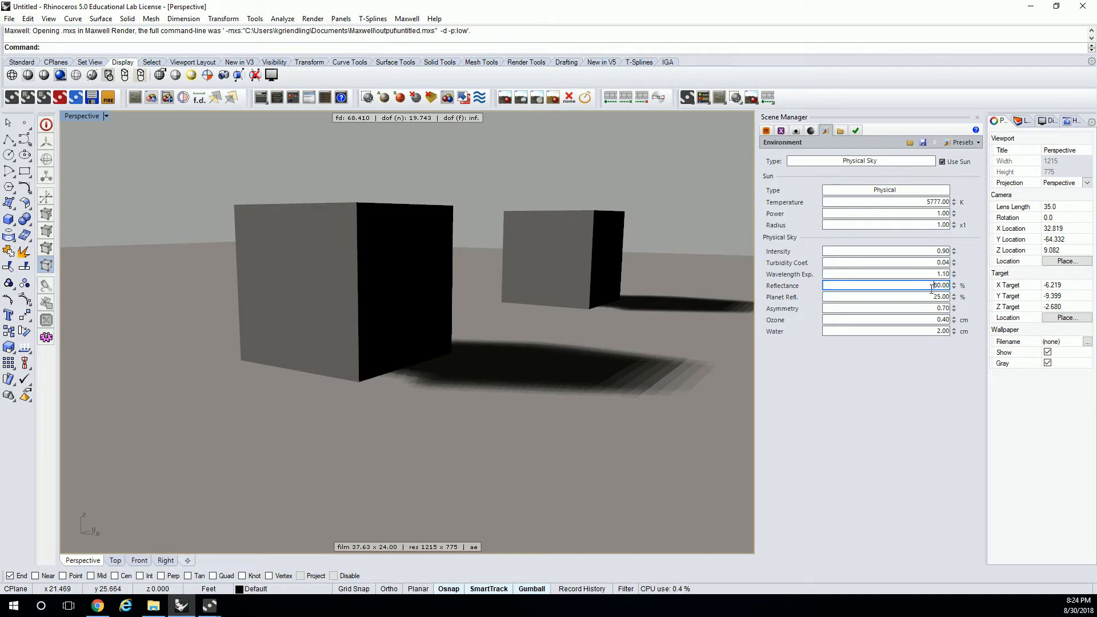
left_click_drag(931, 297, 965, 301)
type("22")
left_click(926, 309)
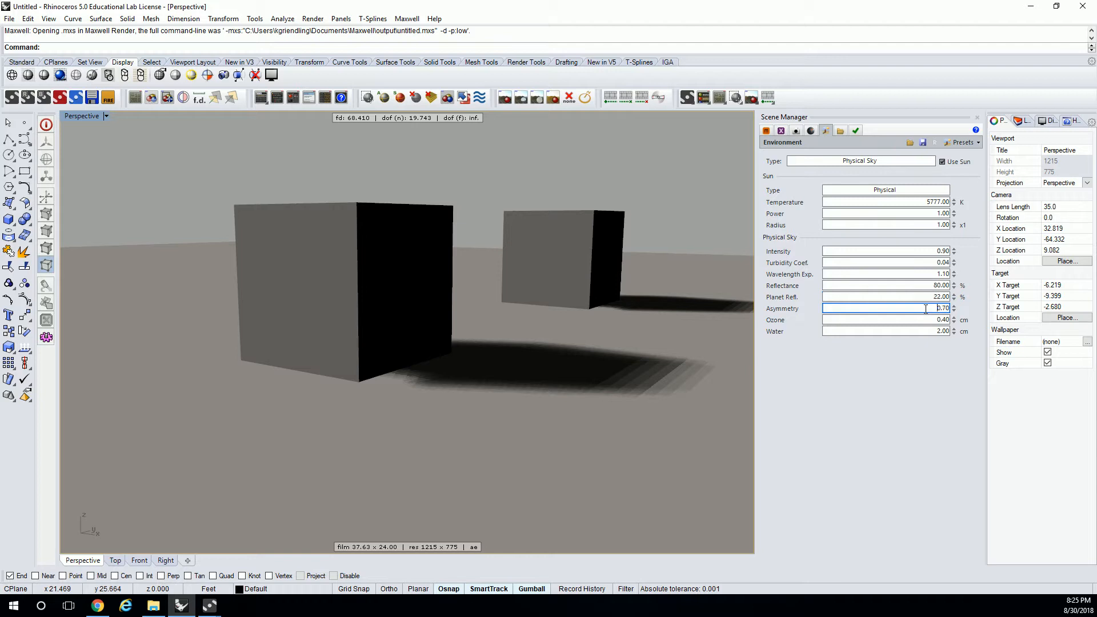
left_click_drag(925, 309, 961, 309)
type("0")
- Set the physical sky's ozone amount to 0.44 cm
left_click(916, 320)
double_click(927, 320)
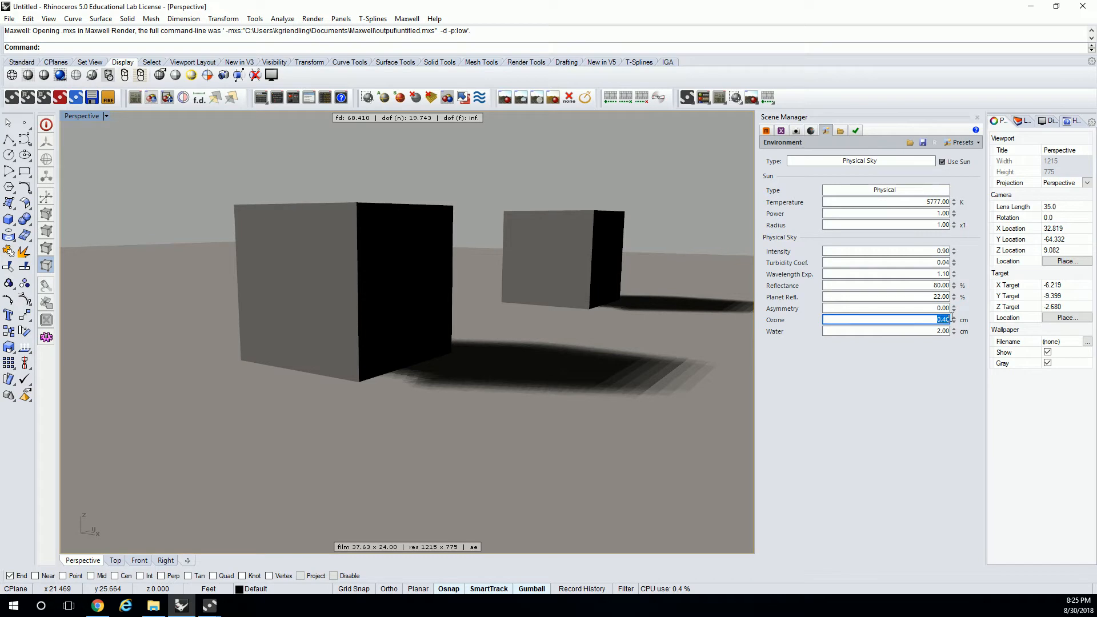
type(".4")
left_click(920, 332)
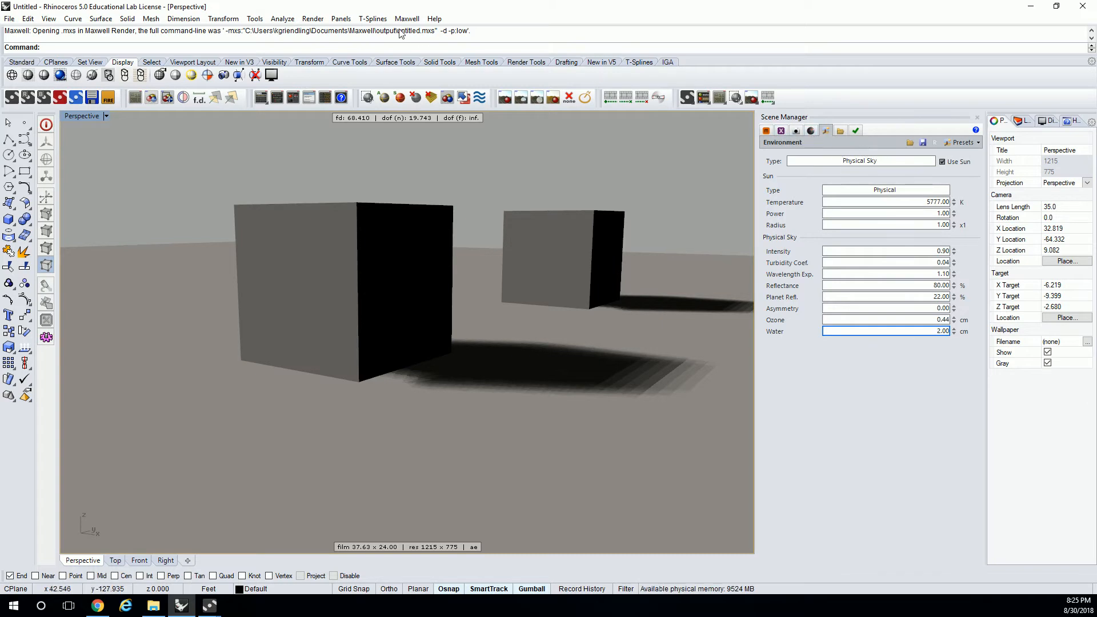
- Render the scene with the adjusted sky values, overwriting the existing output files
left_click(313, 19)
left_click(329, 57)
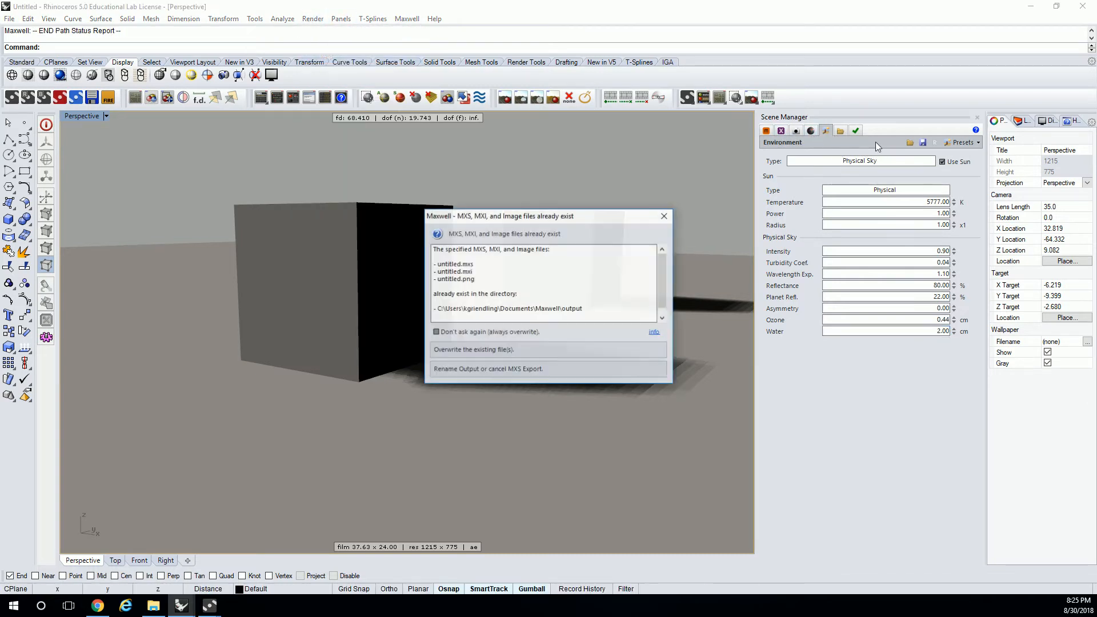
left_click(537, 350)
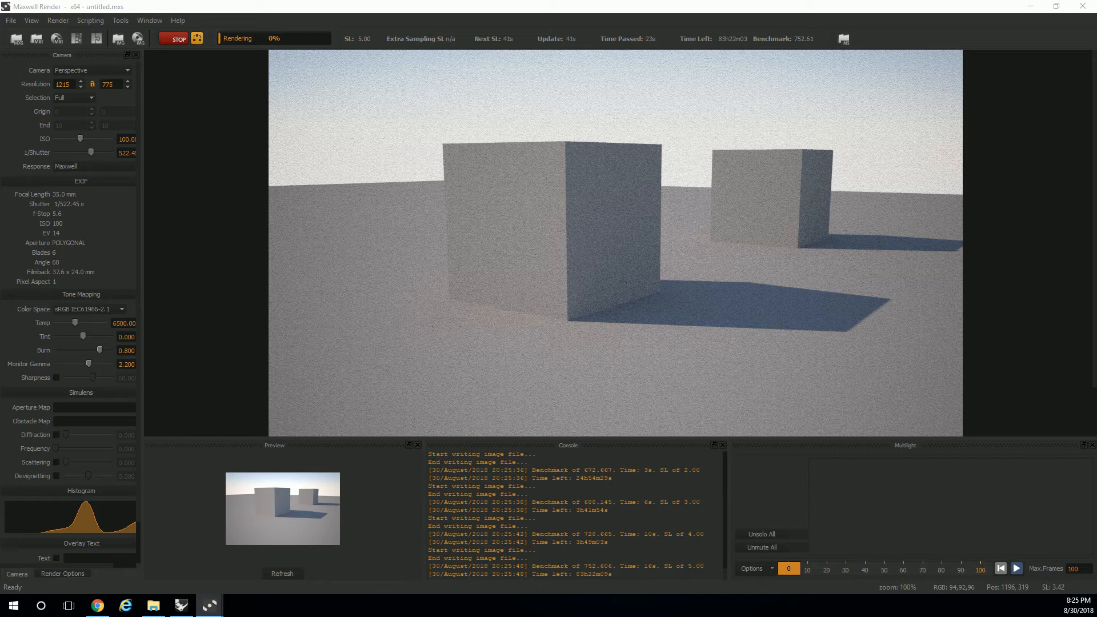
- Bring back the first Maxwell Render window, stop its rendering and maximize it for comparison with the second render
left_click_drag(1096, 181, 469, 616)
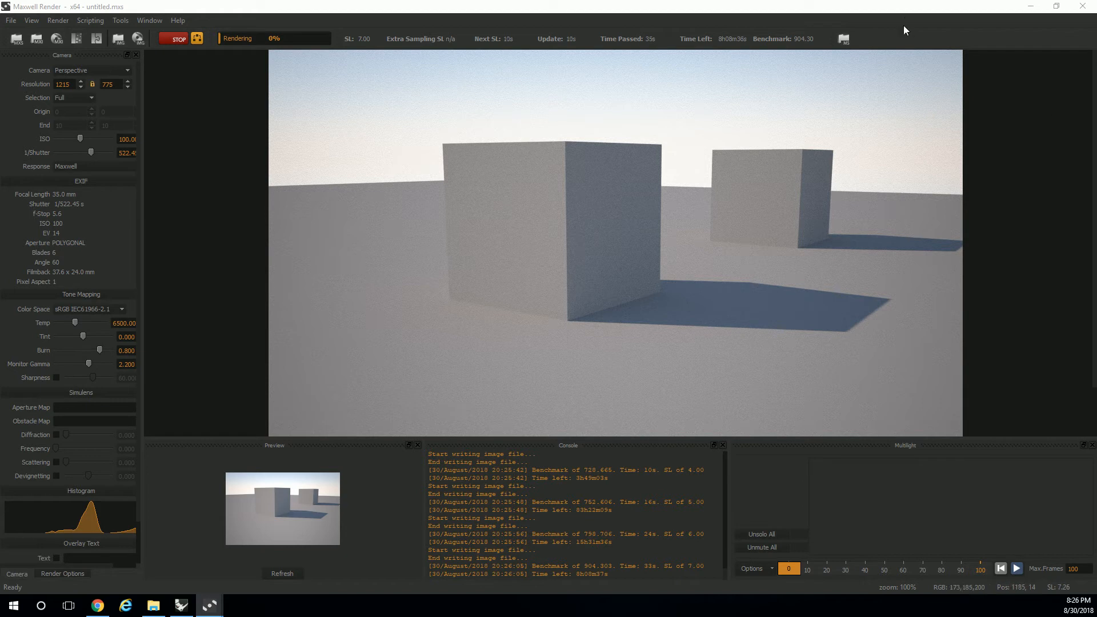
left_click_drag(468, 614, 398, 201)
left_click(398, 234)
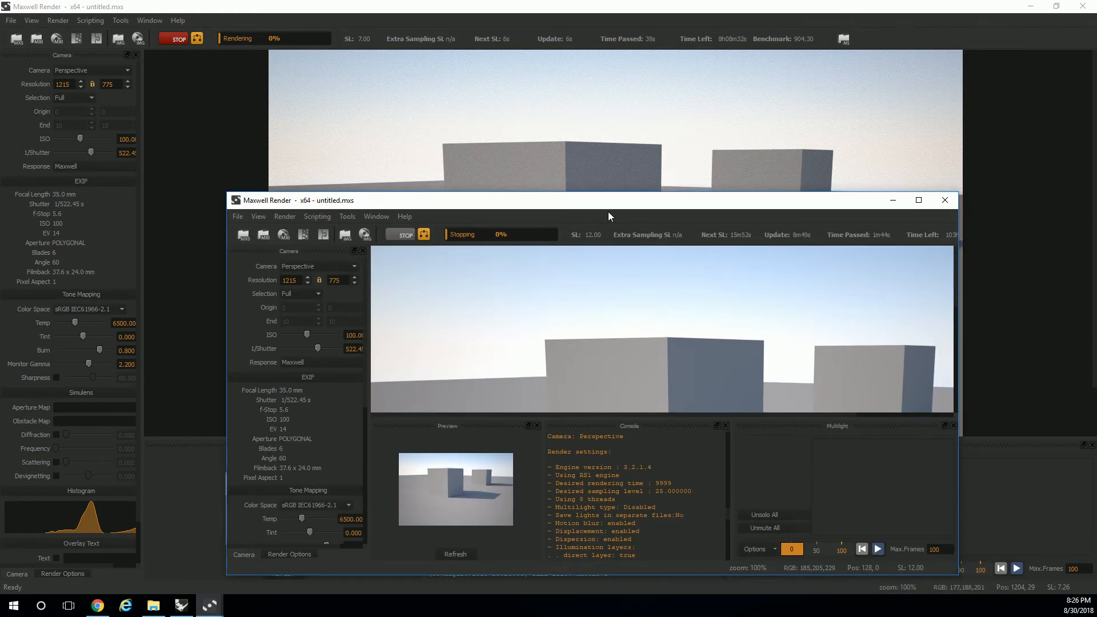
left_click_drag(608, 216, 517, 0)
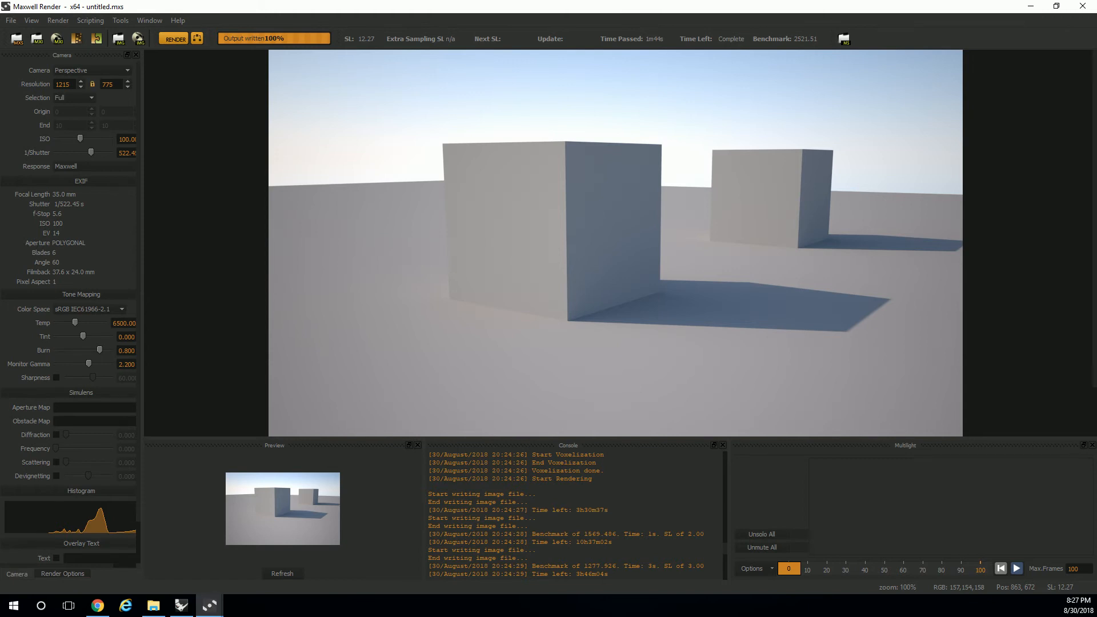
- Return to the second render's window and stop its rendering
key("alt+Tab")
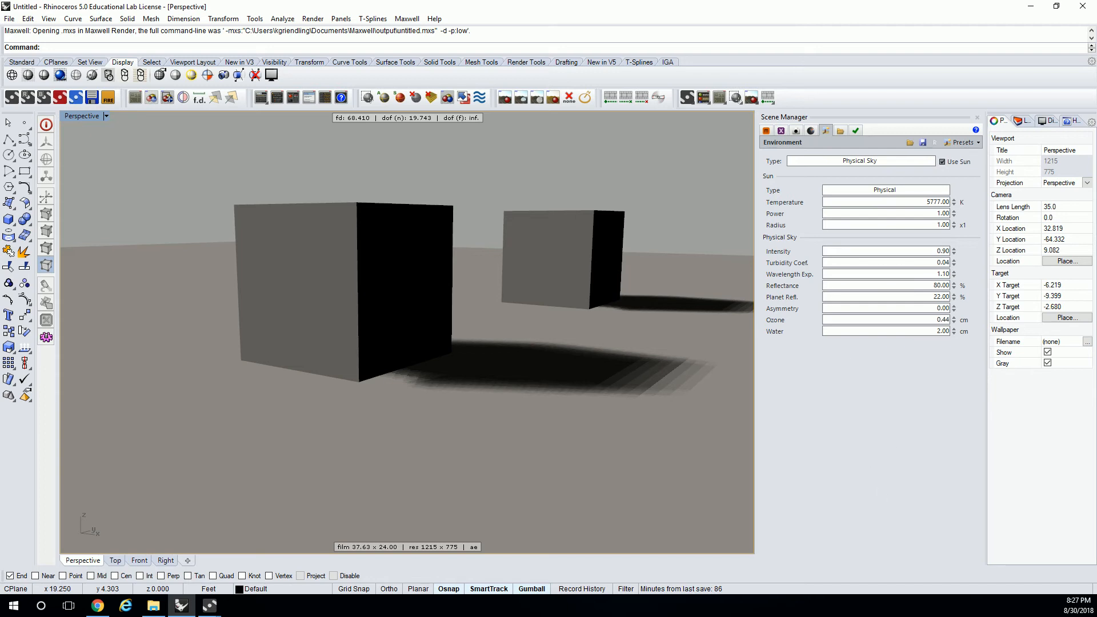
key("alt+Tab")
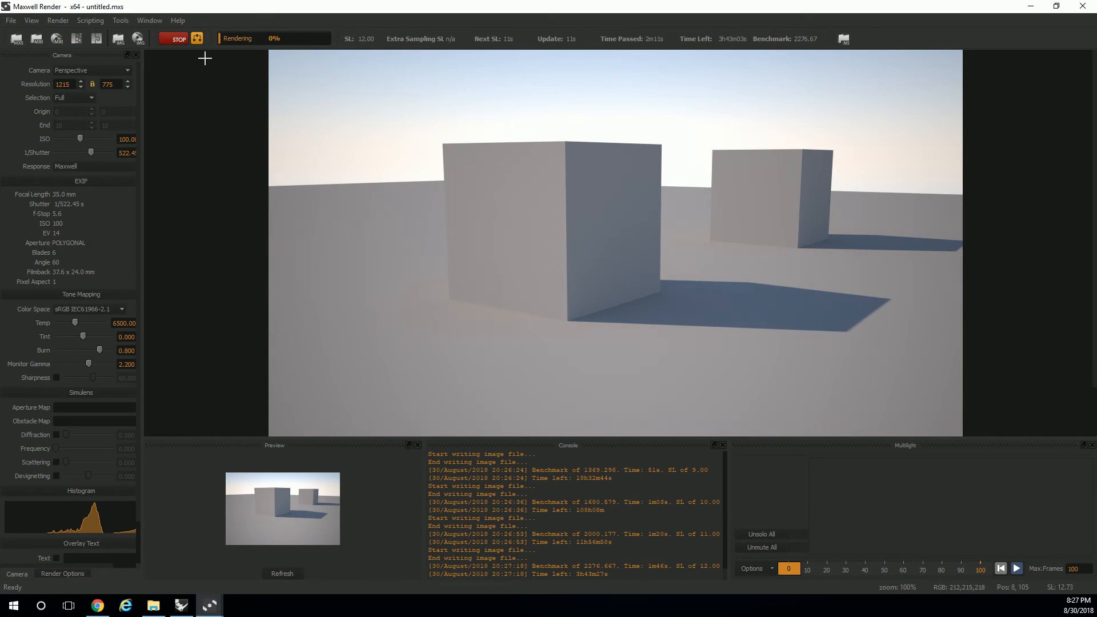
left_click(175, 34)
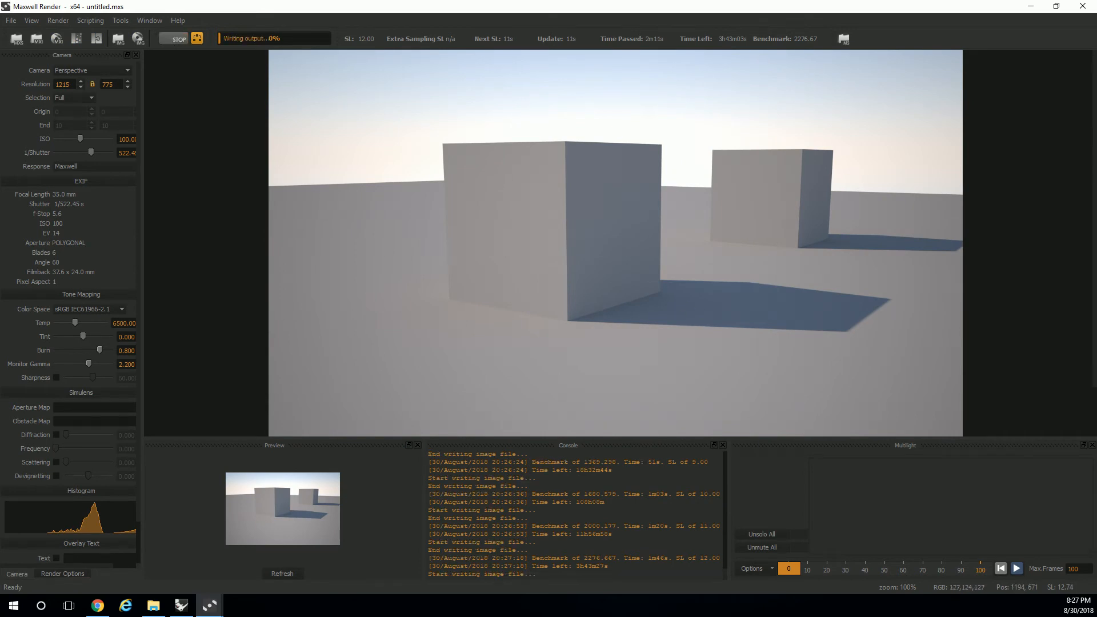
- Switch back to Rhinoceros and set the physical sky's turbidity coefficient to 0.40
key("alt+Tab")
left_click(925, 329)
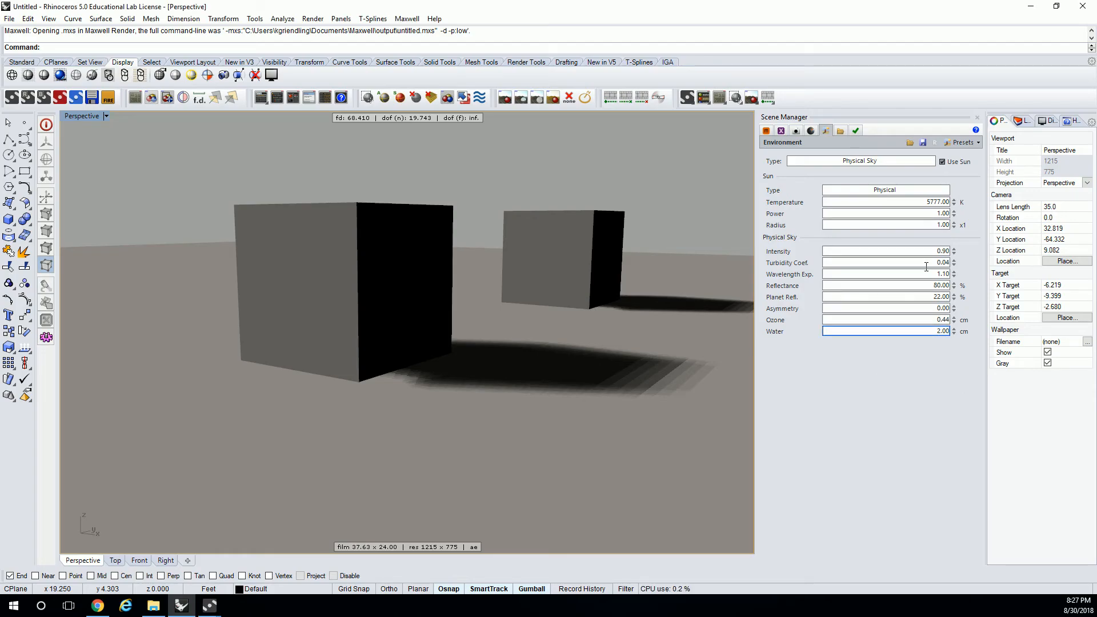
left_click_drag(927, 263, 953, 264)
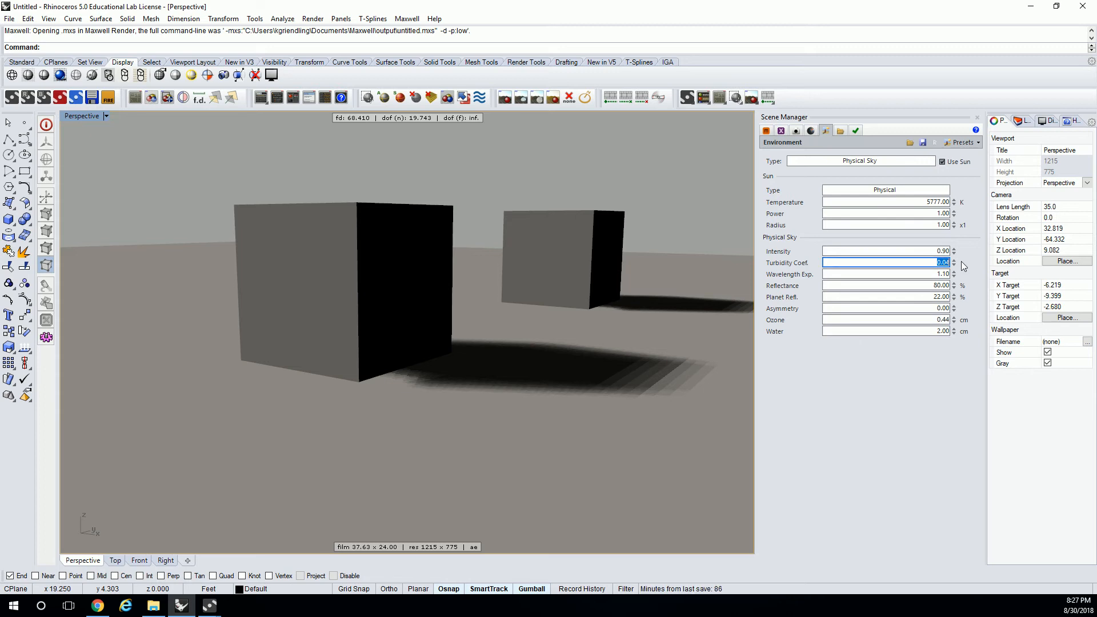
type("4")
left_click(923, 275)
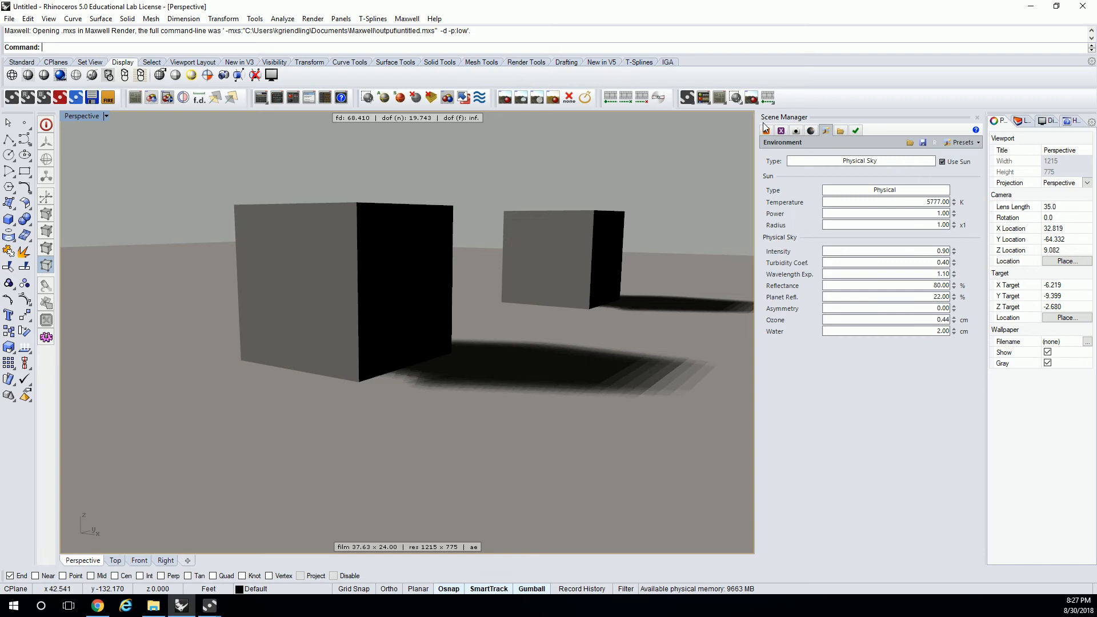
- Render the scene with the higher turbidity, overwriting the existing files, and compare the image with the Environment settings
left_click(314, 21)
left_click(329, 57)
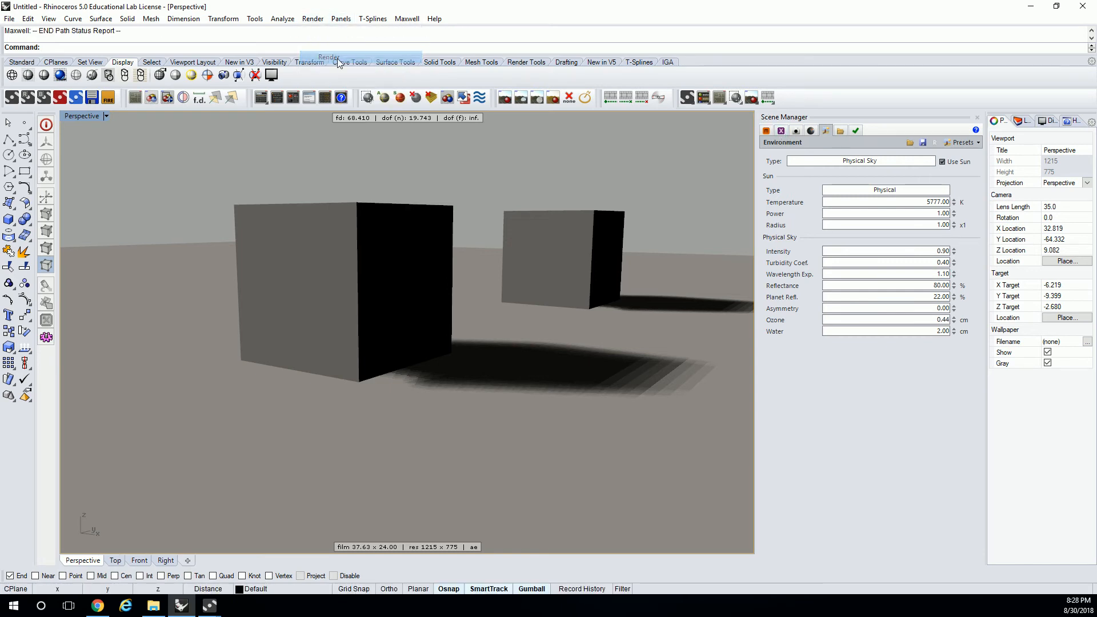
left_click(521, 350)
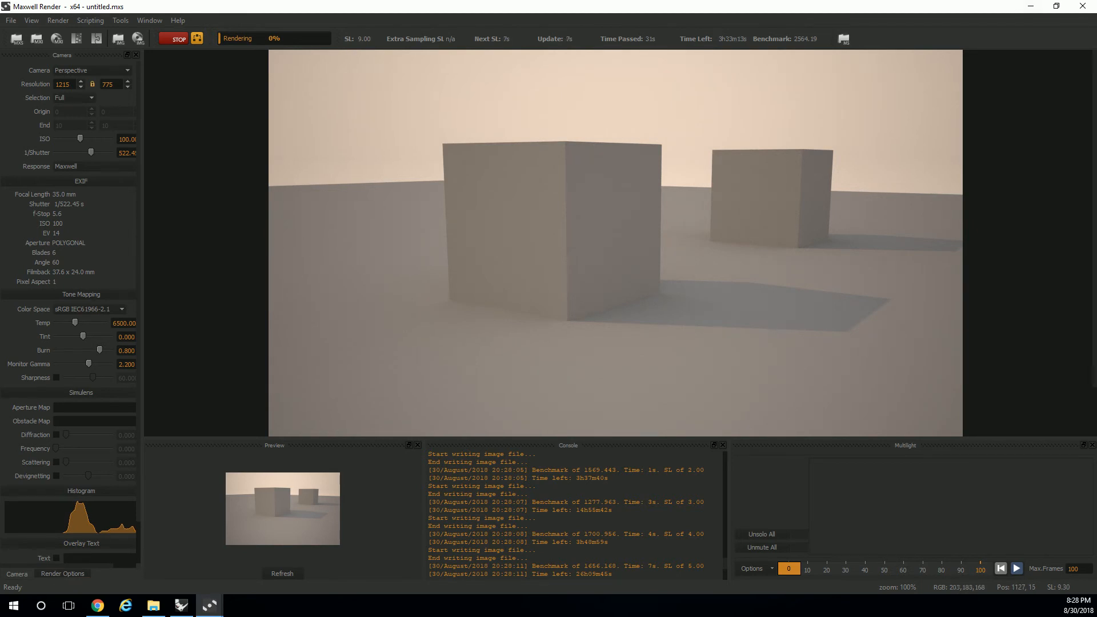
key("alt+Tab")
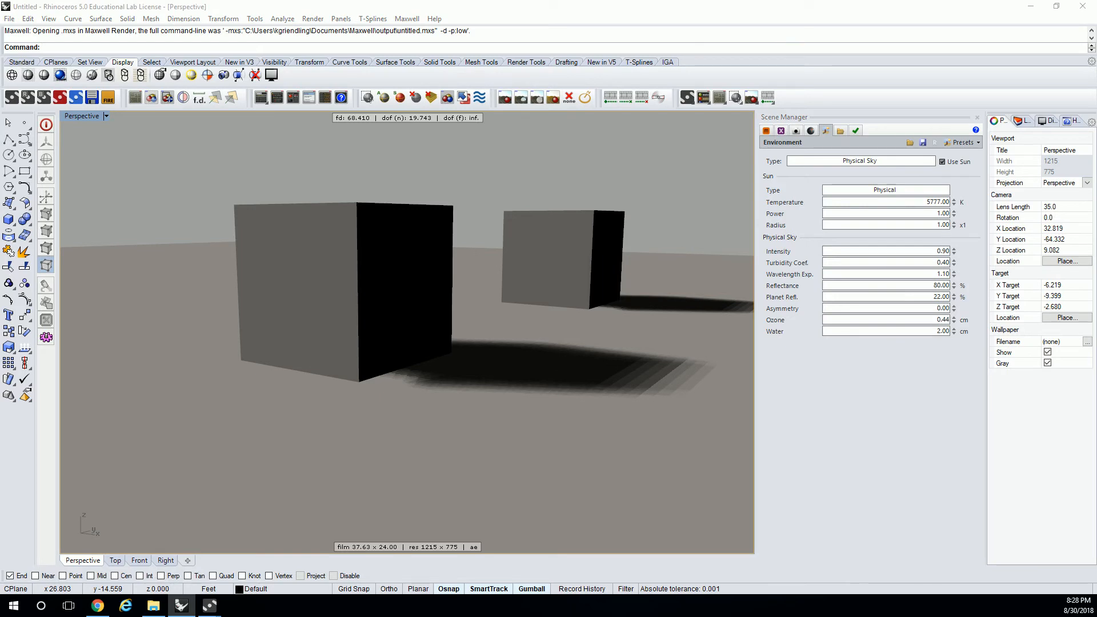
key("alt+Tab")
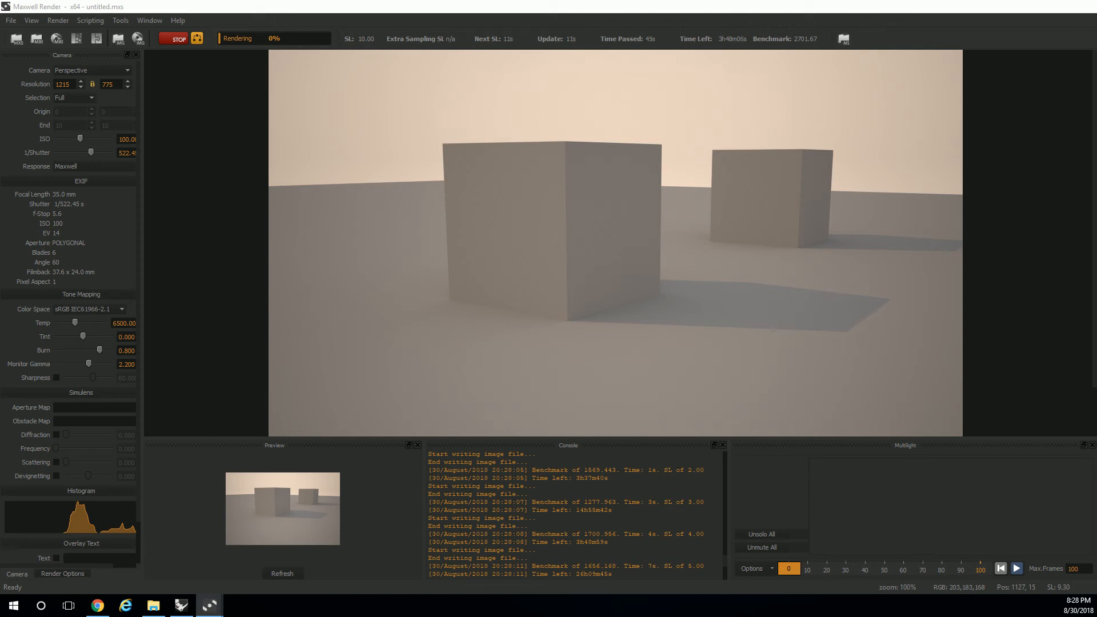
- Switch to the Maxwell manual in Chrome, examine the Turbidity Coefficient description, and return to the Maxwell Render window
key("alt+Tab")
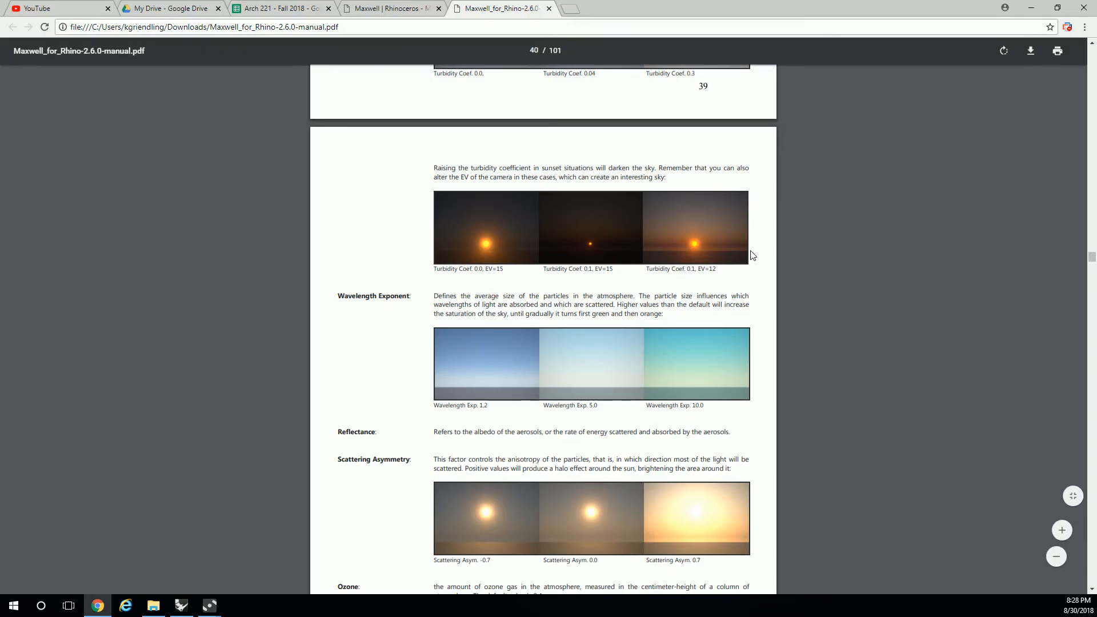
scroll(801, 268, "up", 5)
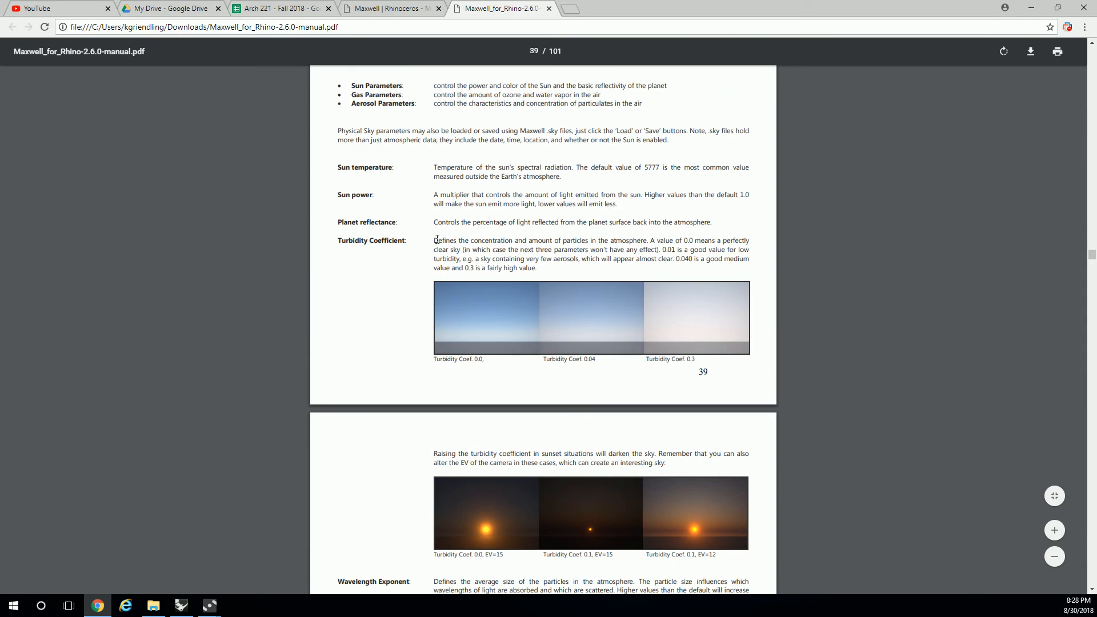
left_click_drag(468, 240, 594, 239)
left_click(573, 243)
key("alt+Tab")
key("alt+Tab")
key("alt+Tab")
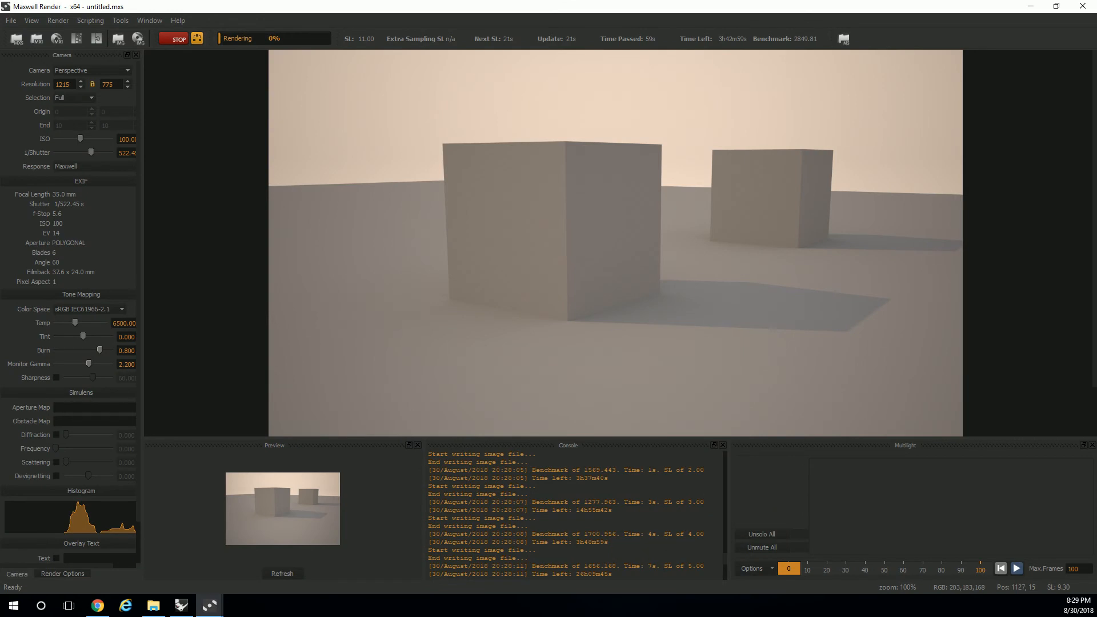
key("alt+Tab")
- Set the render camera's 1/Shutter value to 231 and adjust its ISO to change the exposure
left_click_drag(91, 153, 78, 139)
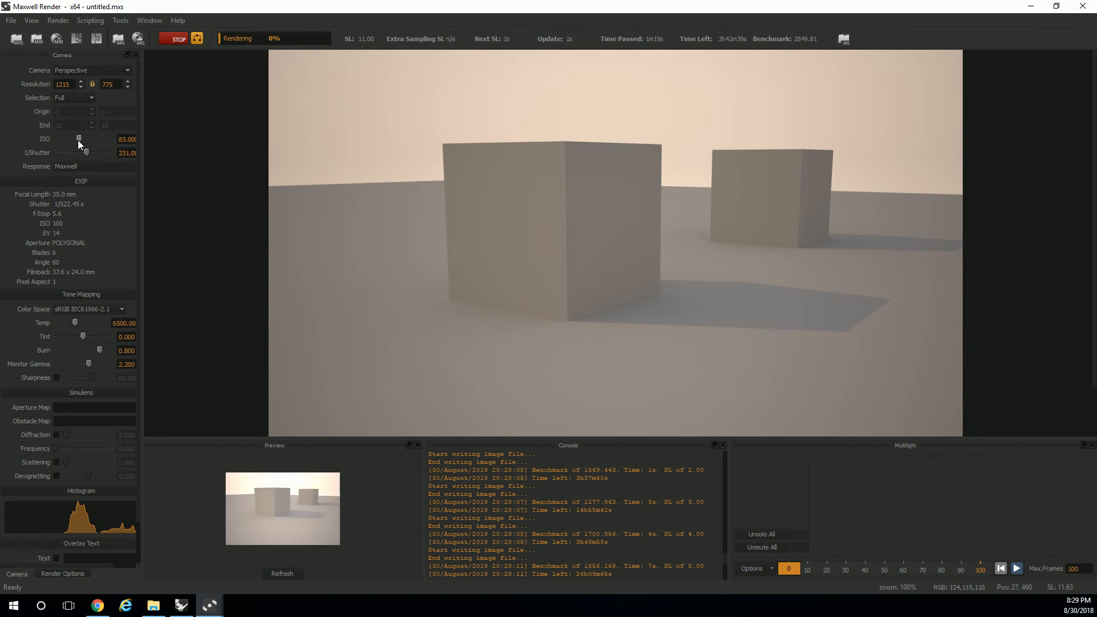
left_click_drag(80, 139, 80, 142)
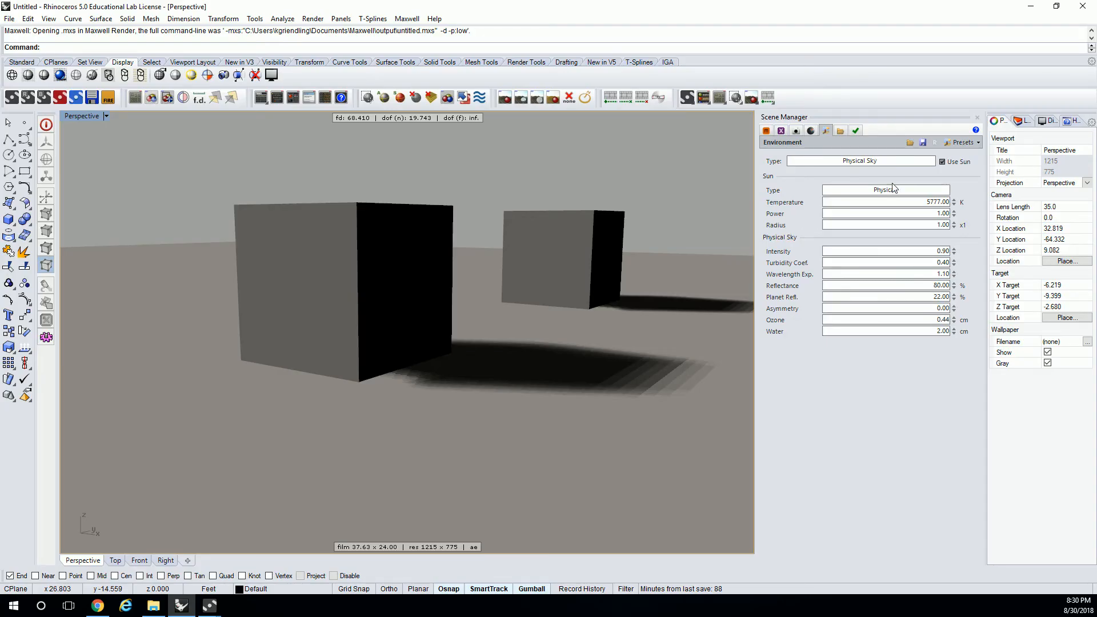
- Switch to Rhinoceros and store the current Environment settings as the Maxwell defaults
left_click(961, 143)
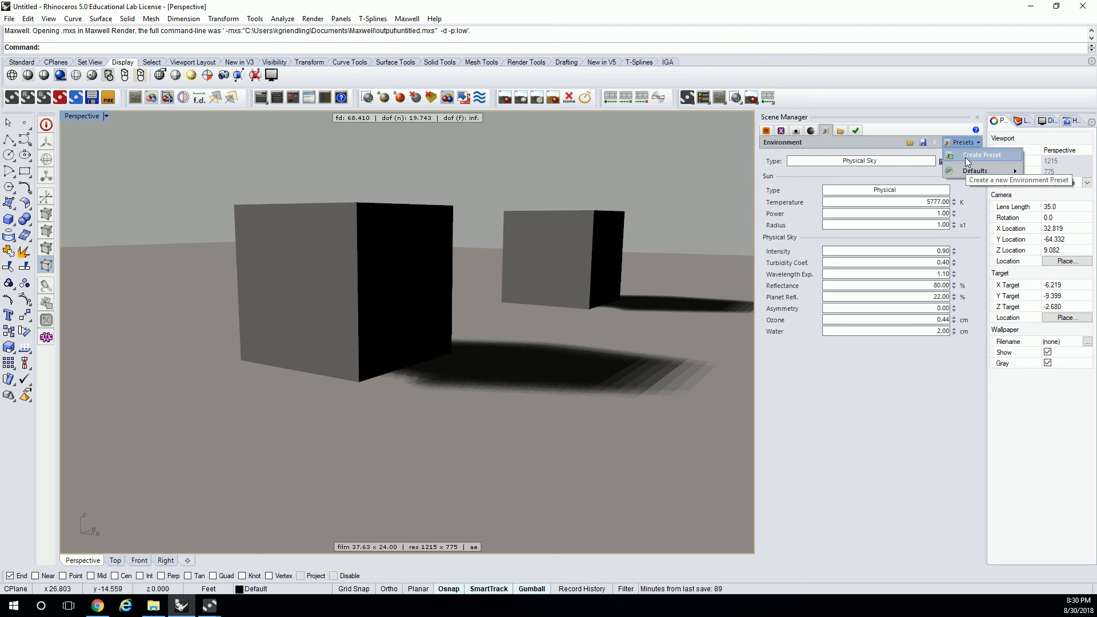
mouse_move(968, 170)
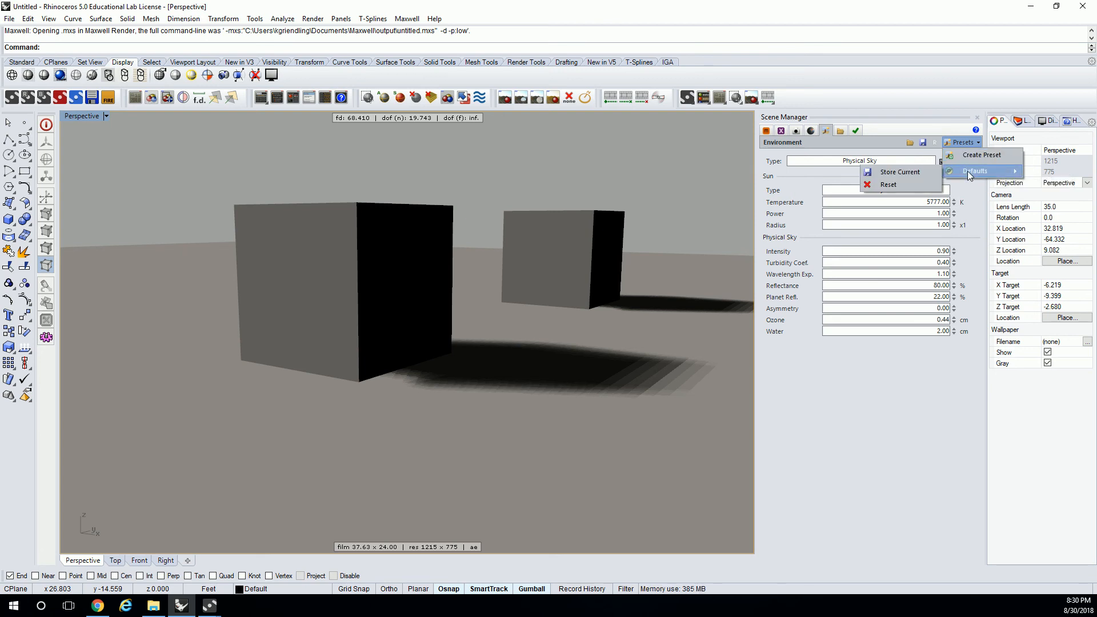
left_click(911, 171)
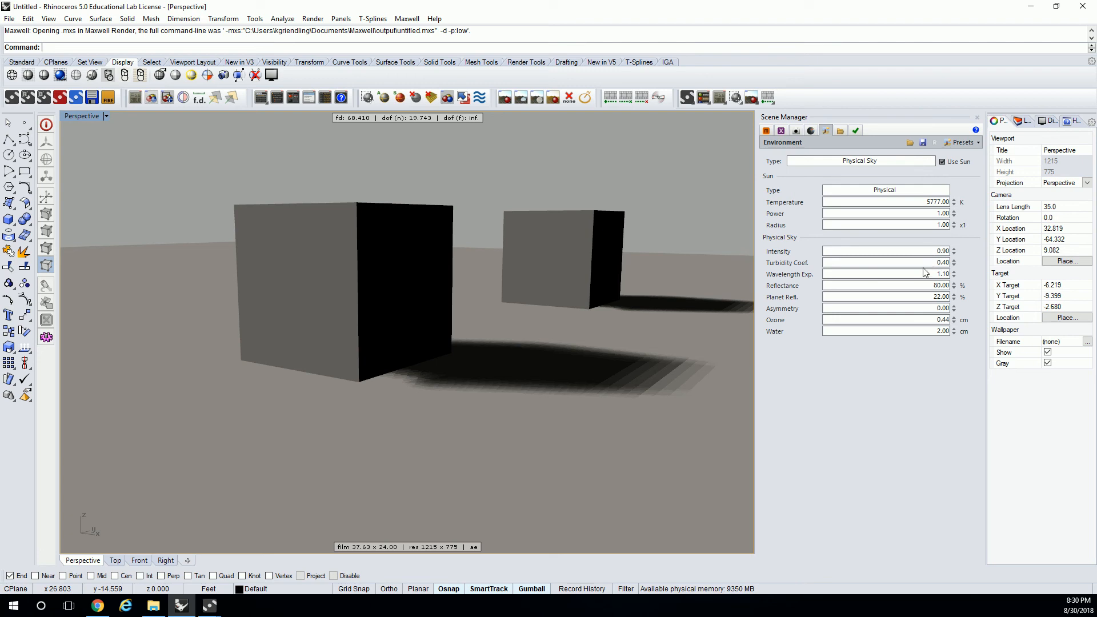
- Reset the stored Environment defaults, repeating the reset to make sure it is applied
left_click(963, 142)
mouse_move(975, 171)
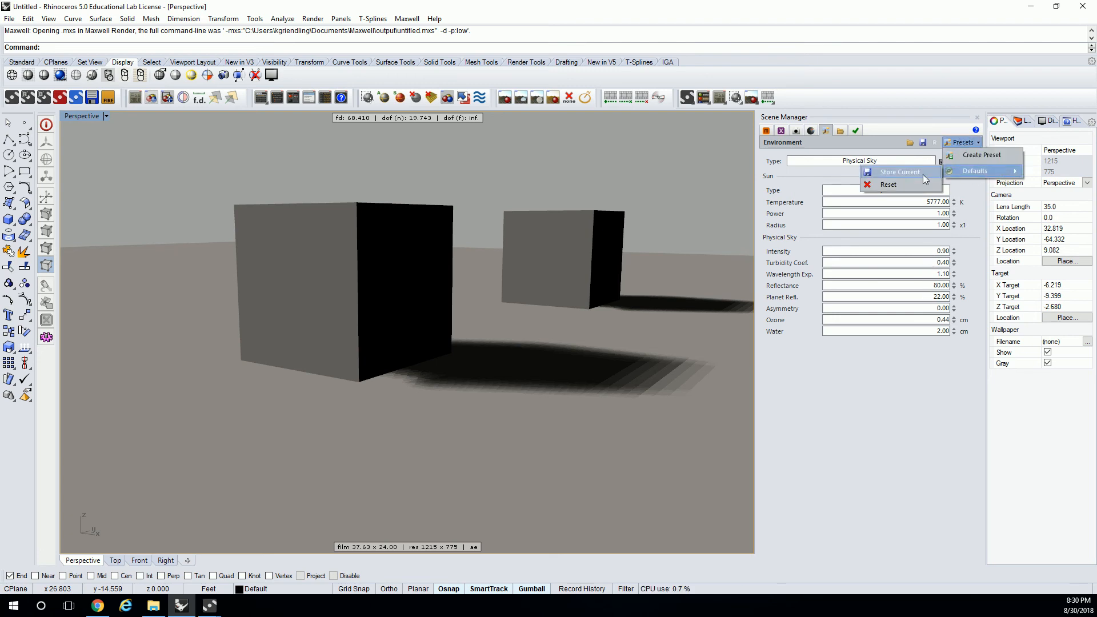
left_click(905, 186)
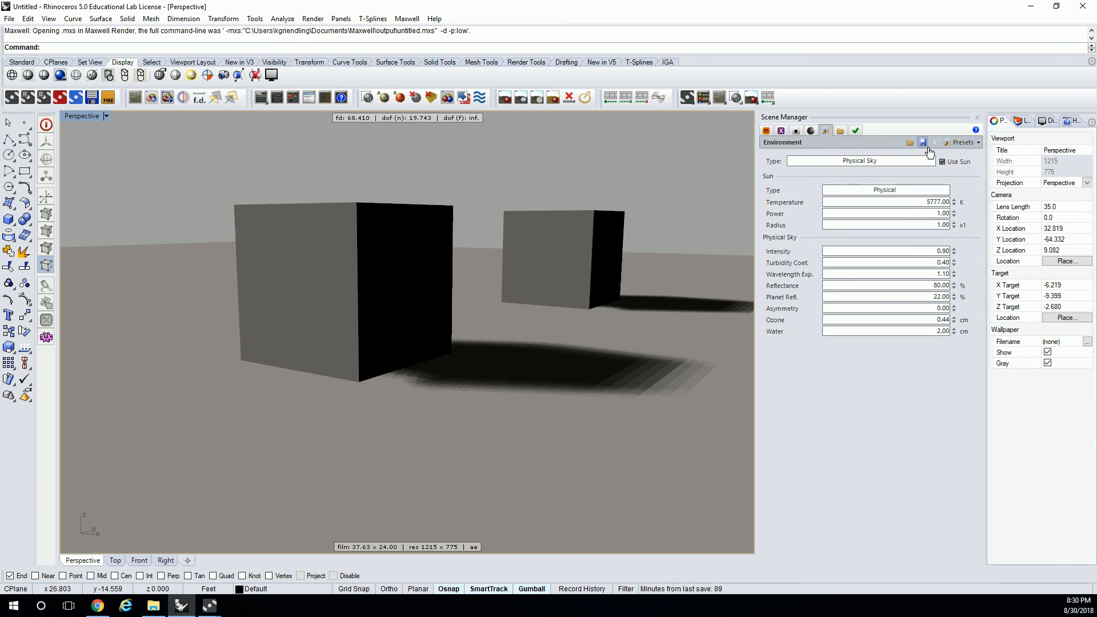
left_click(963, 142)
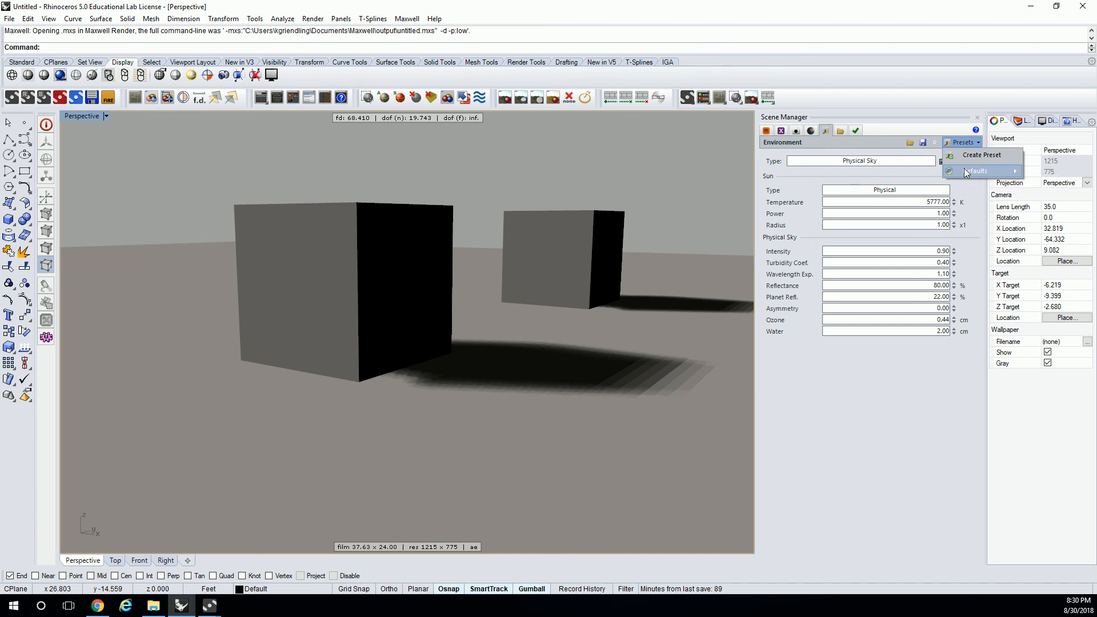
mouse_move(975, 170)
left_click(909, 185)
left_click(963, 143)
mouse_move(958, 171)
left_click(914, 185)
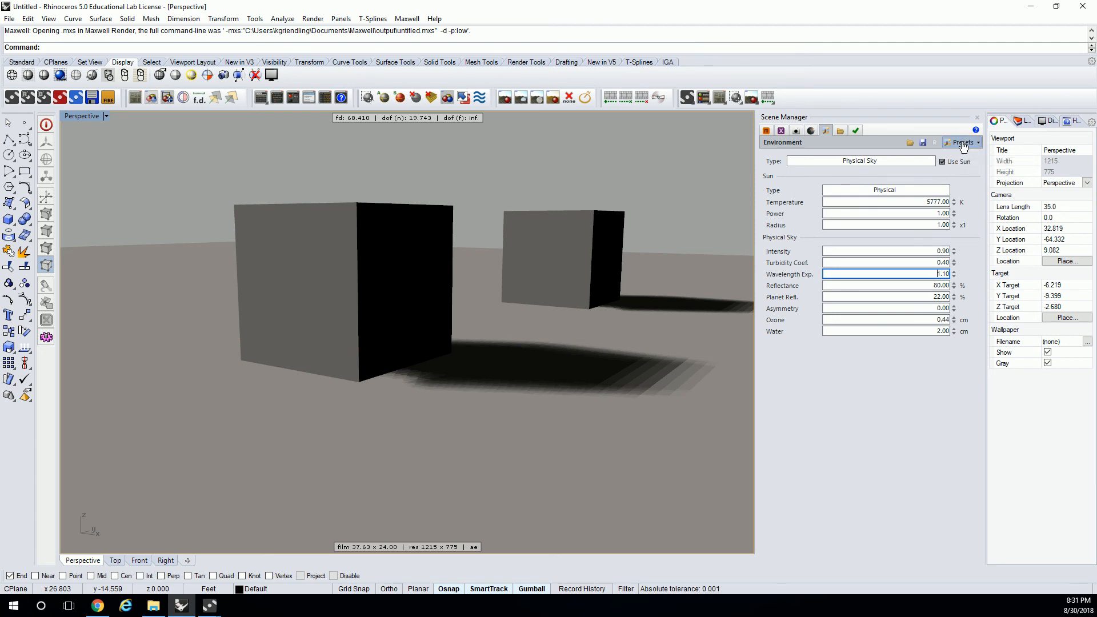
- Reset all Environment settings to their default values and review the options for storing or resetting the defaults
left_click(935, 142)
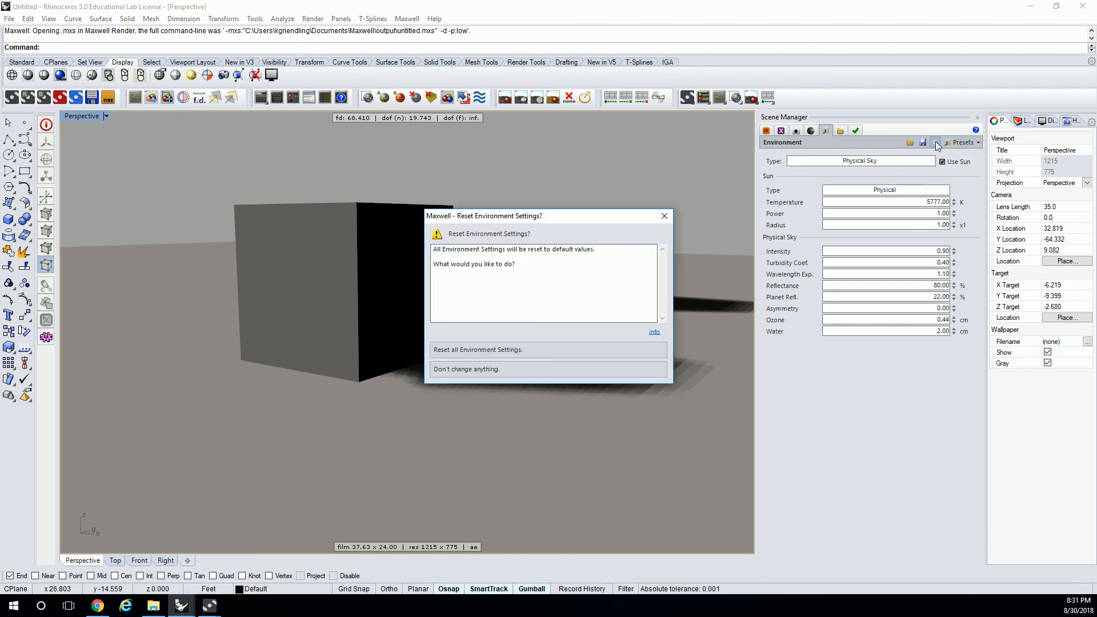
left_click(565, 350)
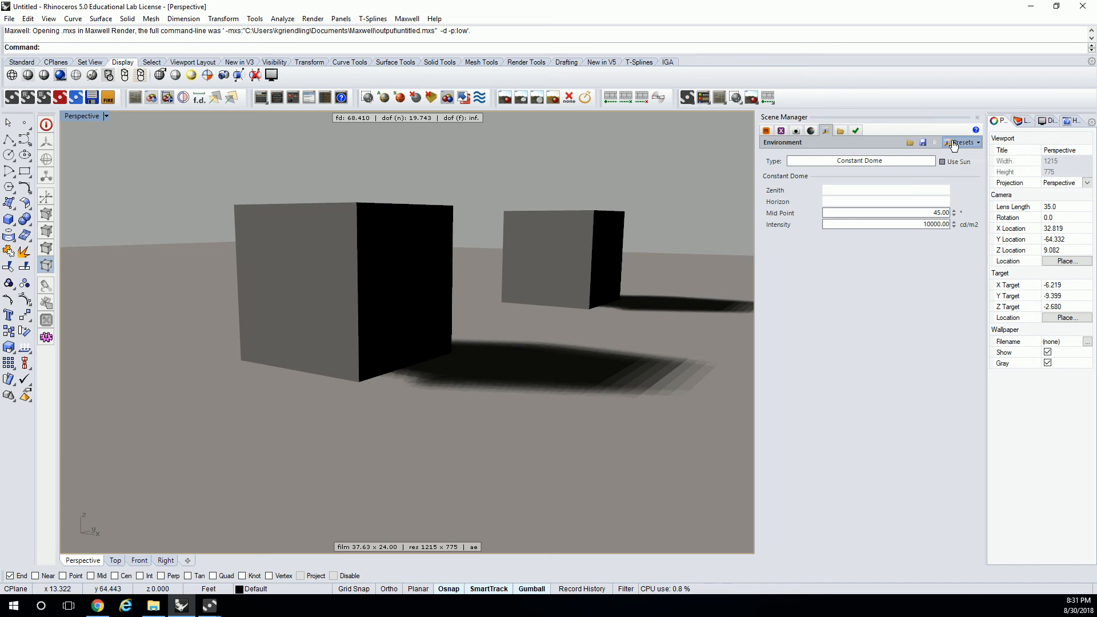
left_click(952, 144)
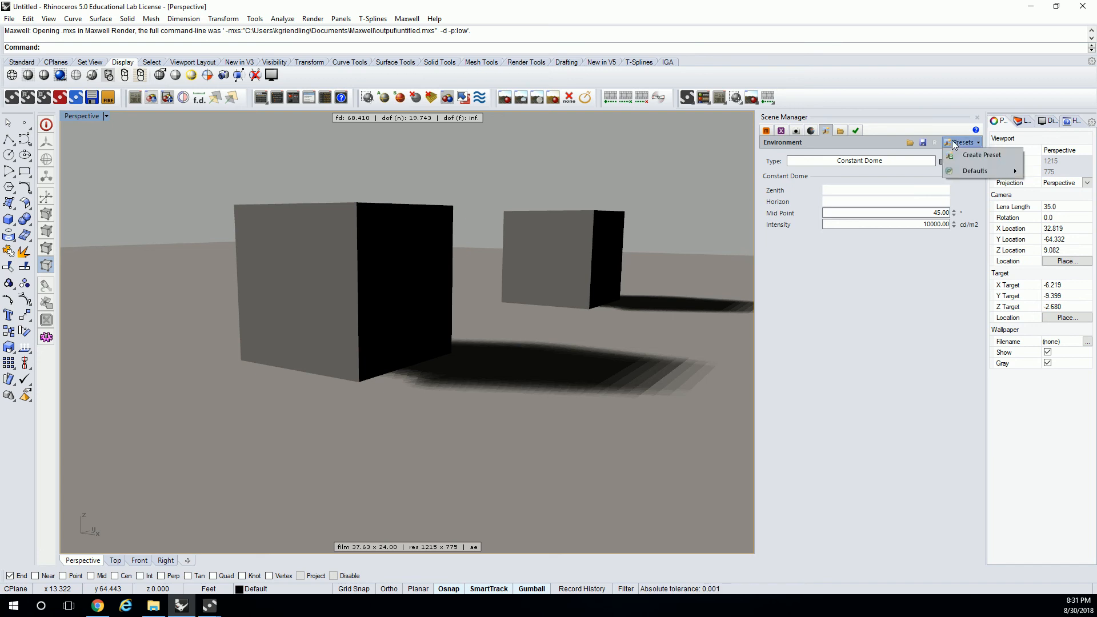
mouse_move(959, 170)
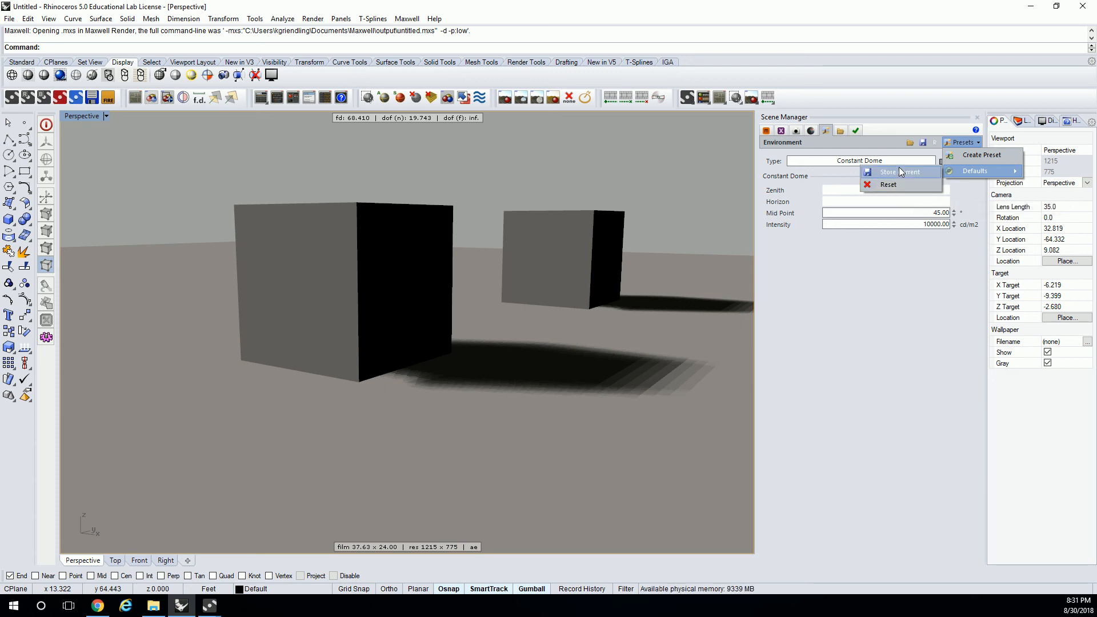
left_click(910, 120)
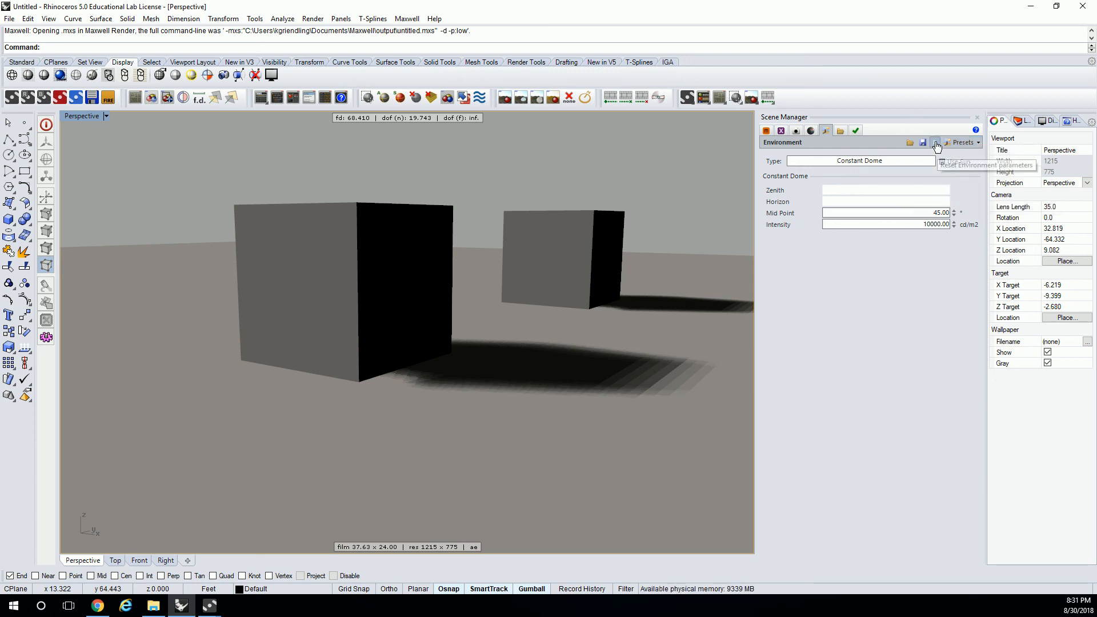